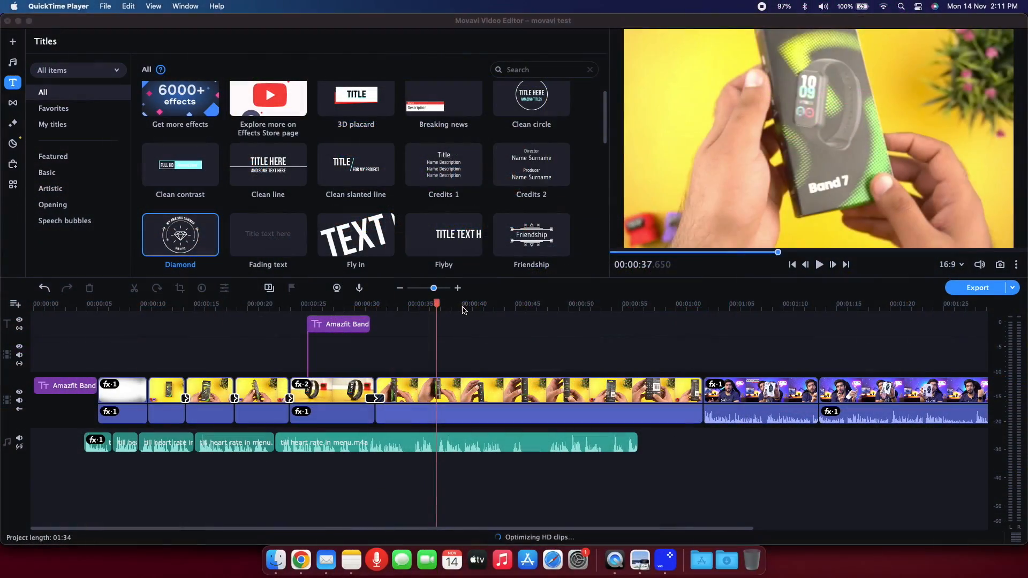
click(464, 310)
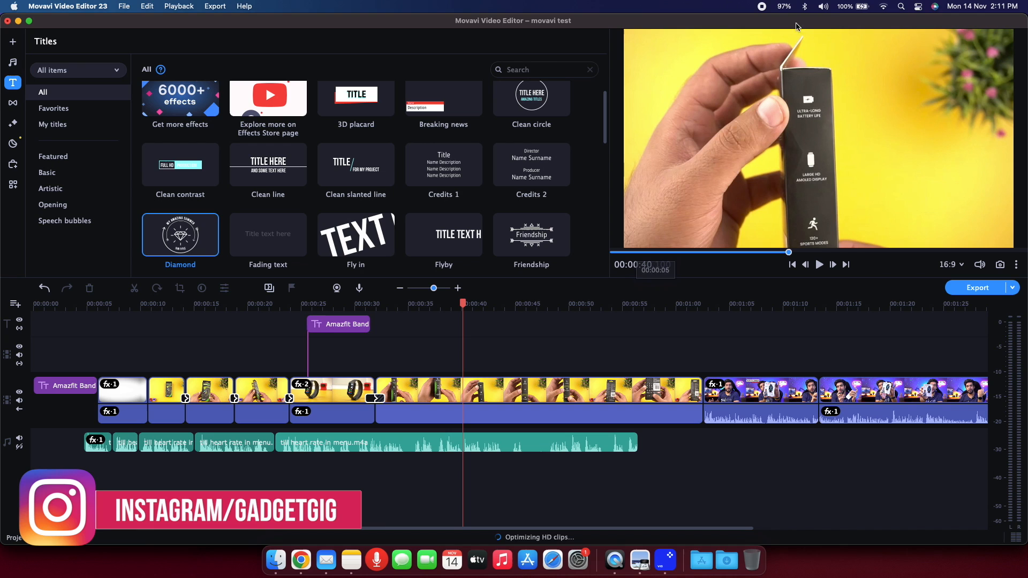
click(961, 265)
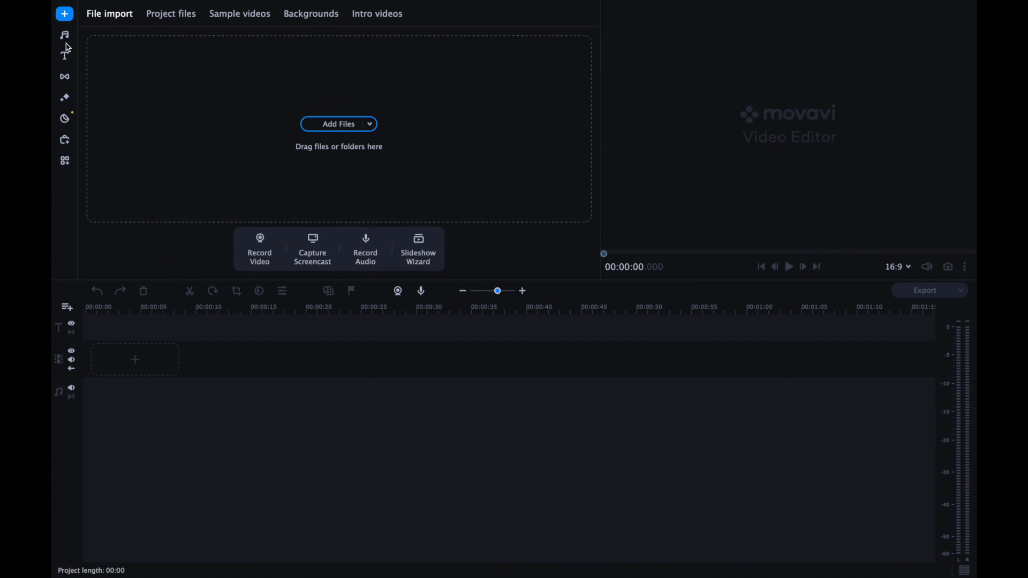
Look through the titles, transitions and additional video tools, and check which kinds of track can be added to the timeline.
click(65, 57)
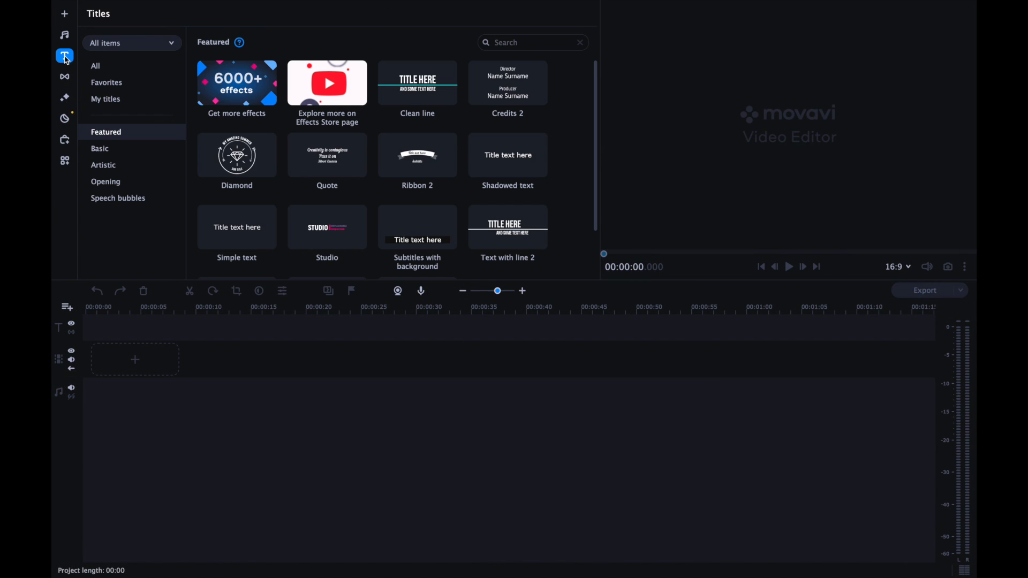
click(66, 80)
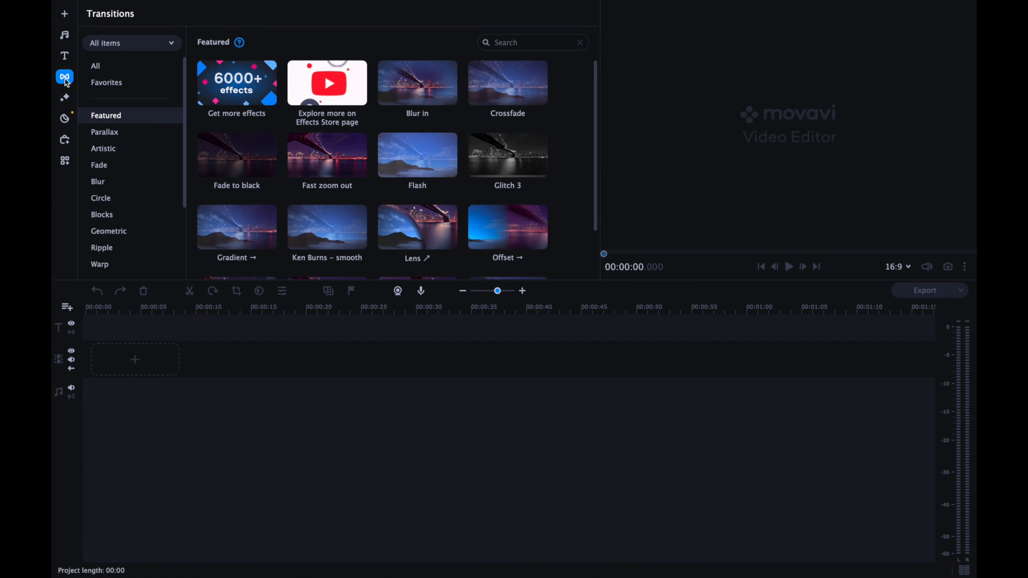
click(66, 119)
click(65, 160)
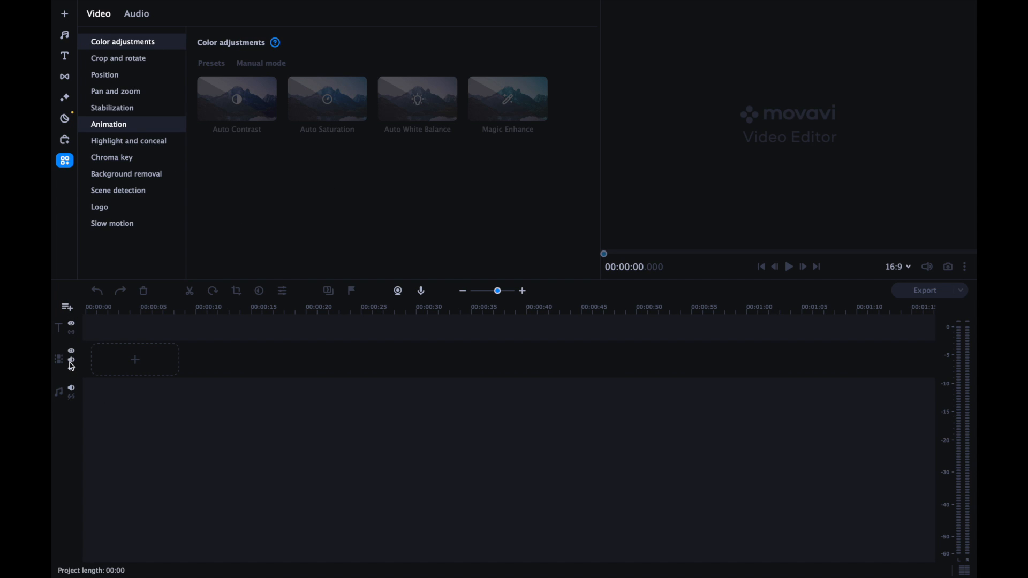
click(72, 311)
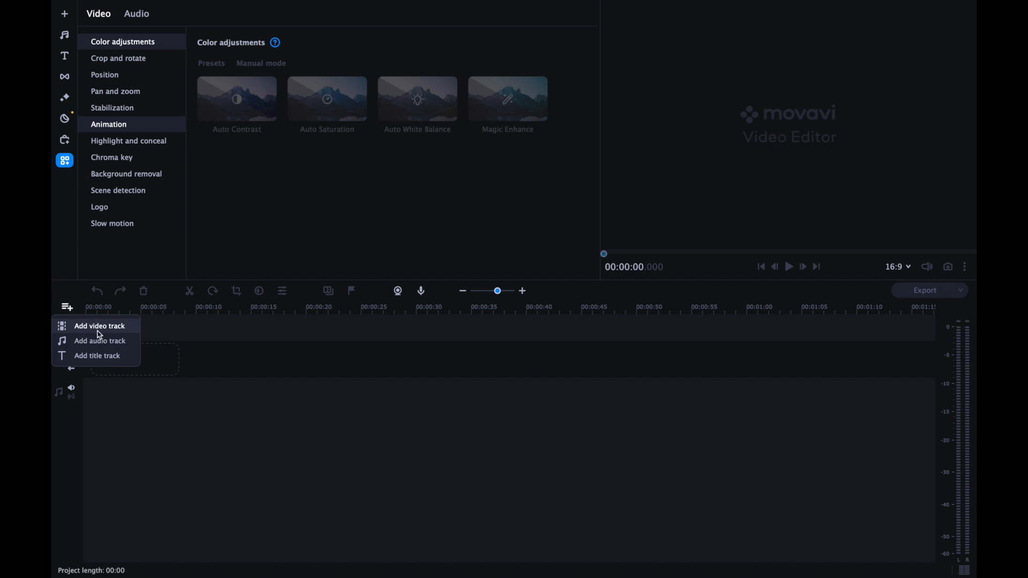
click(72, 312)
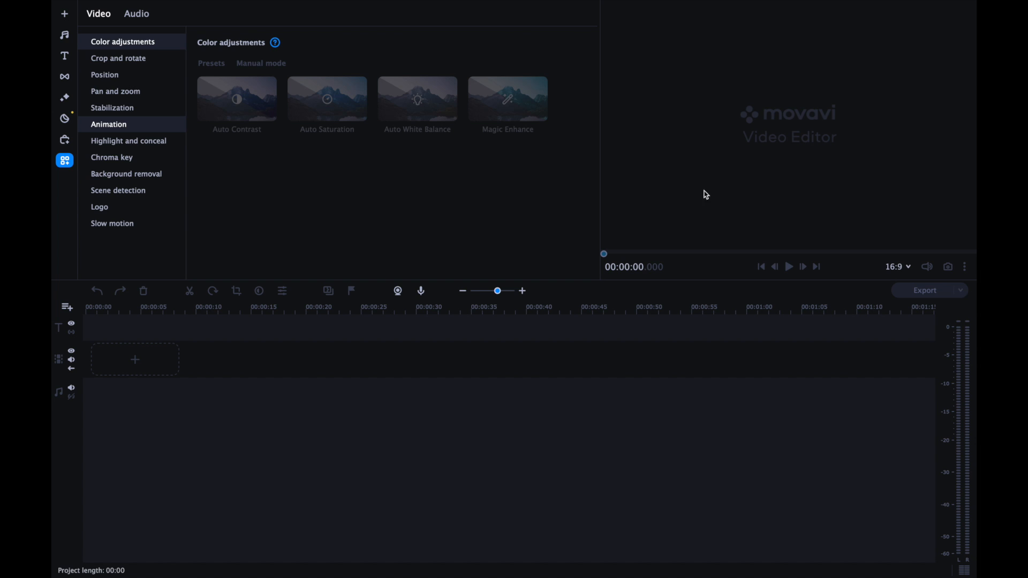
Look through the file import options, the music and titles libraries, and the packs in the Effects Store.
click(66, 14)
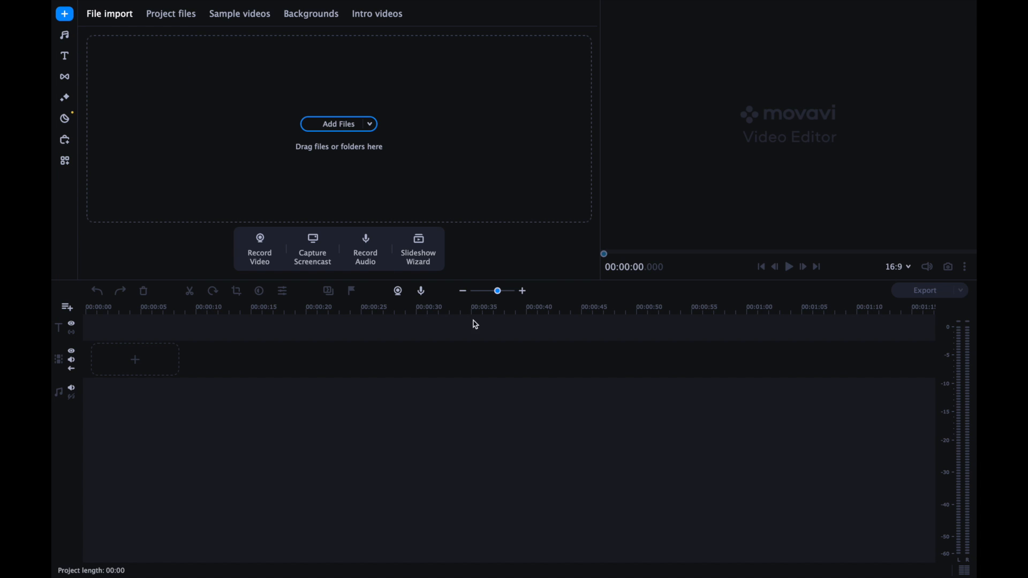
click(369, 124)
click(375, 148)
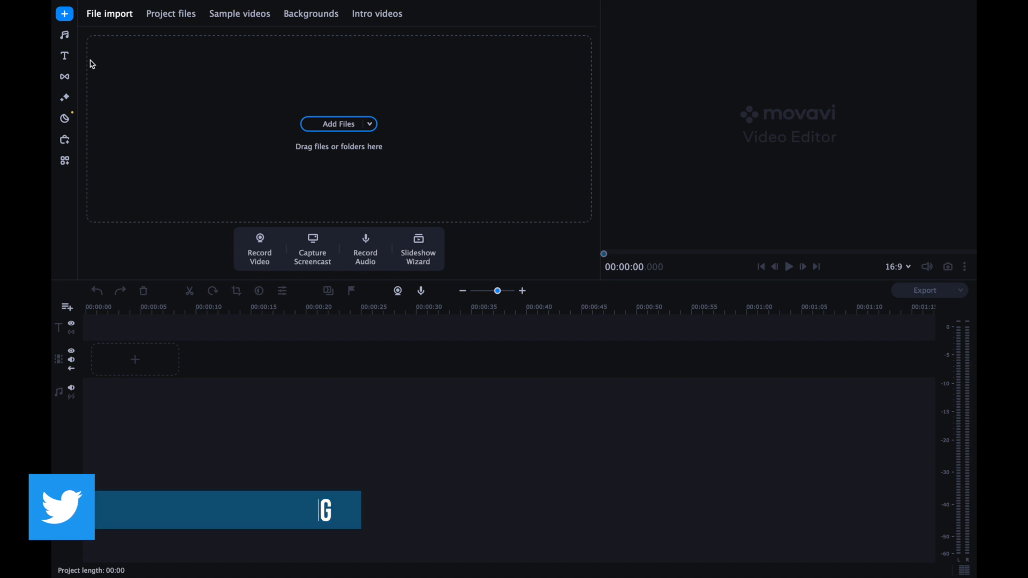
click(64, 35)
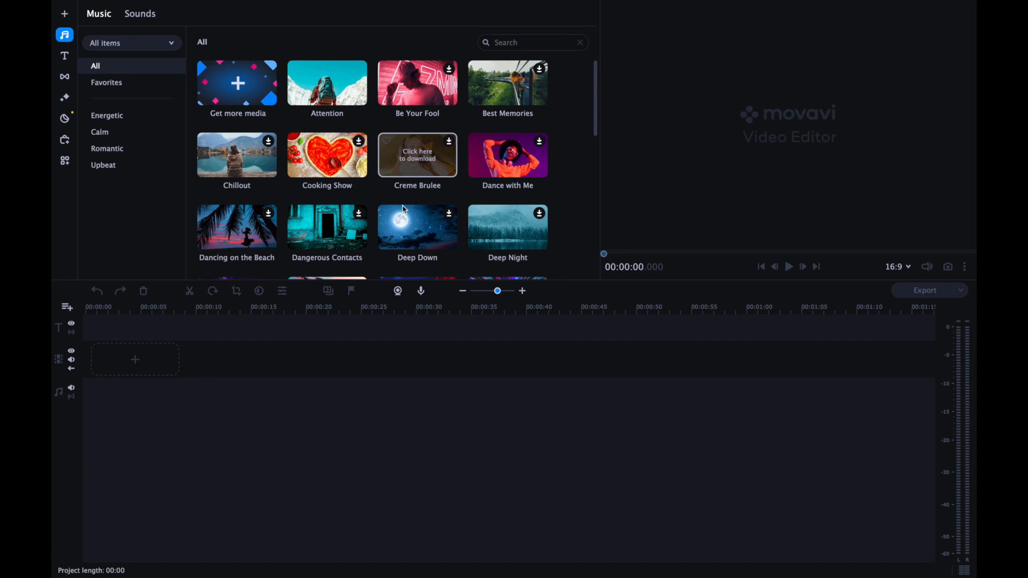
click(67, 57)
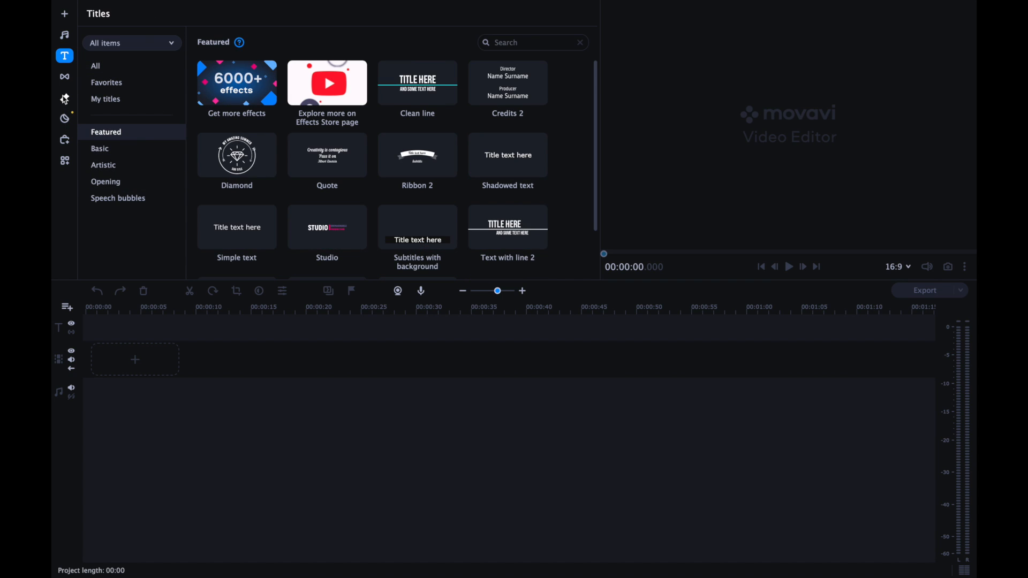
click(65, 139)
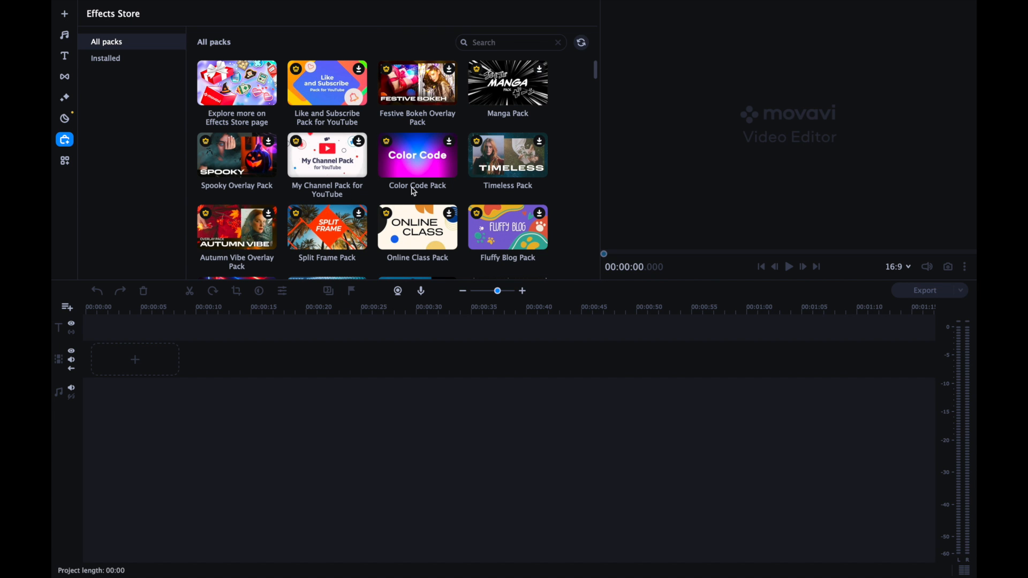
scroll(400, 217, down, 3)
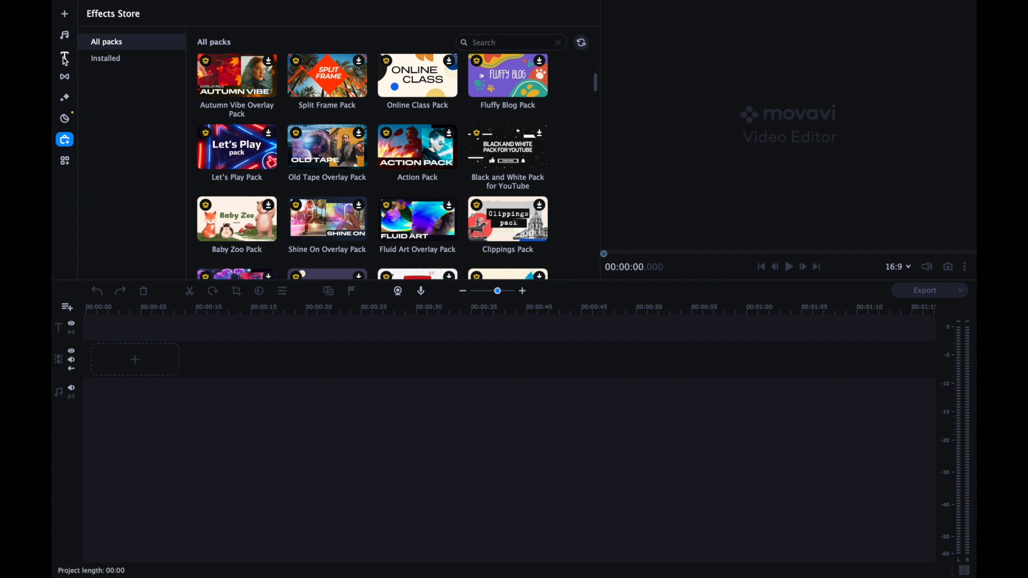
Examine the featured filters and their categories.
click(67, 79)
click(64, 98)
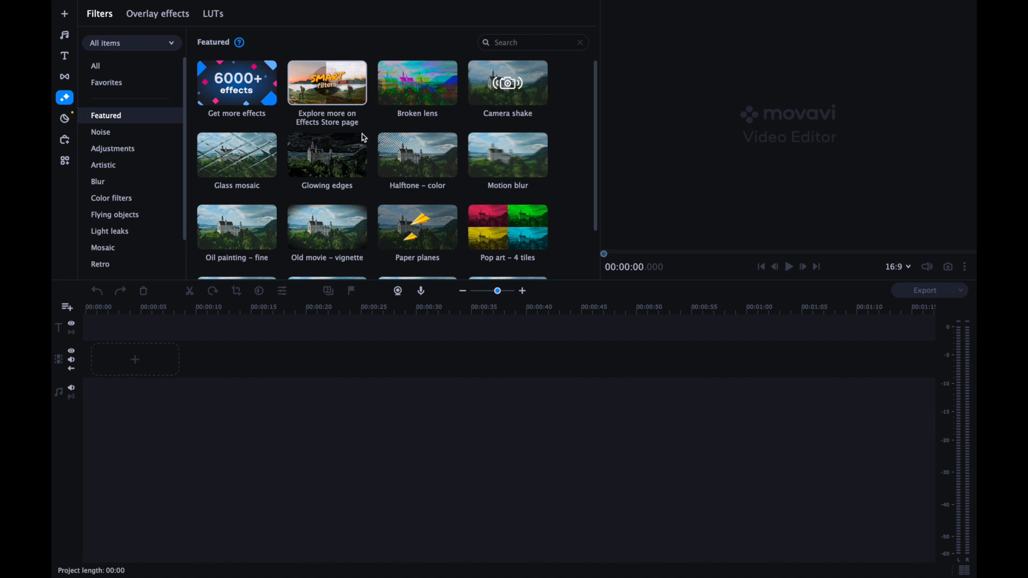
scroll(321, 157, down, 1)
scroll(176, 159, down, 1)
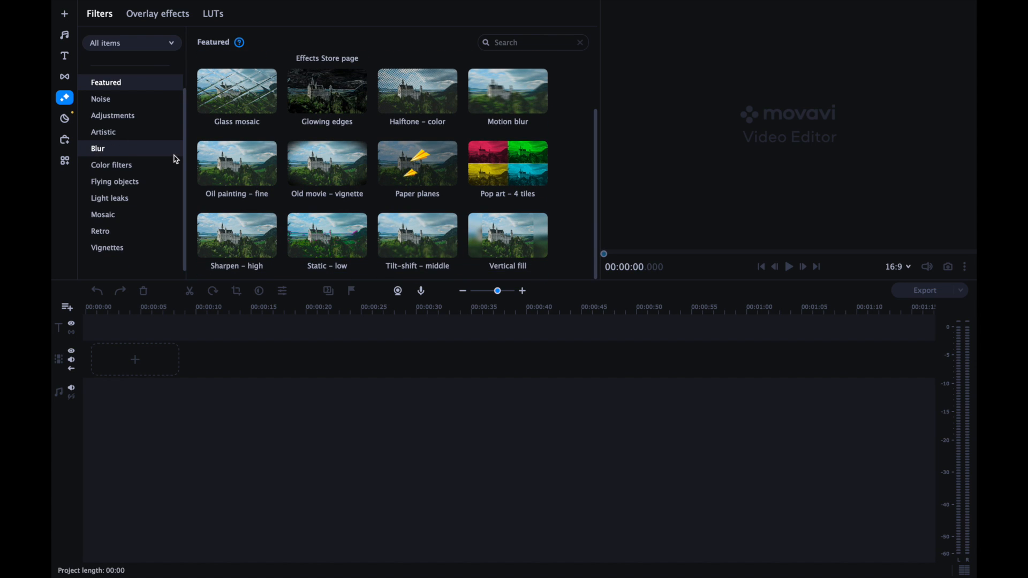
scroll(177, 159, up, 1)
scroll(316, 164, up, 1)
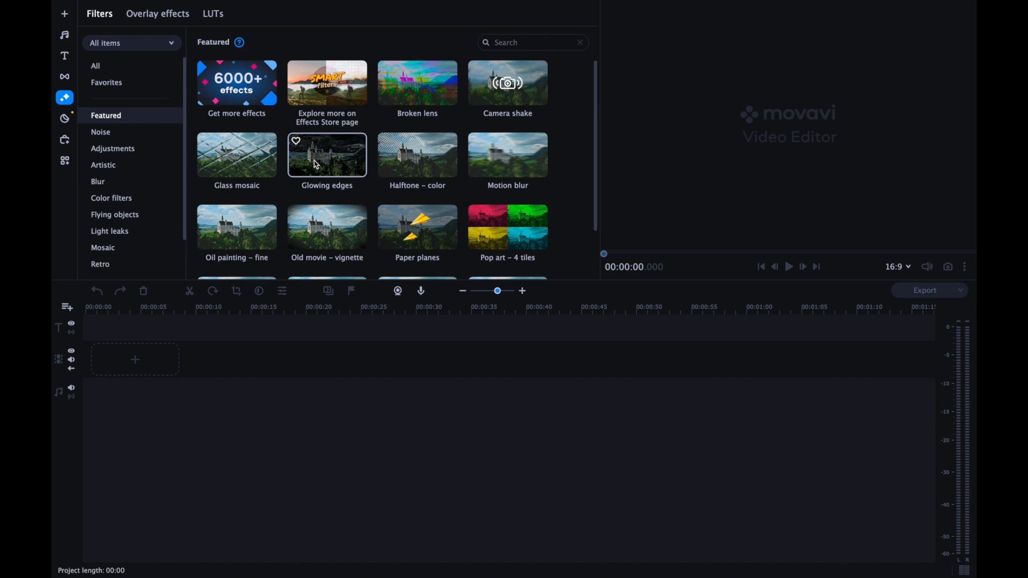
scroll(316, 165, down, 1)
scroll(317, 164, up, 1)
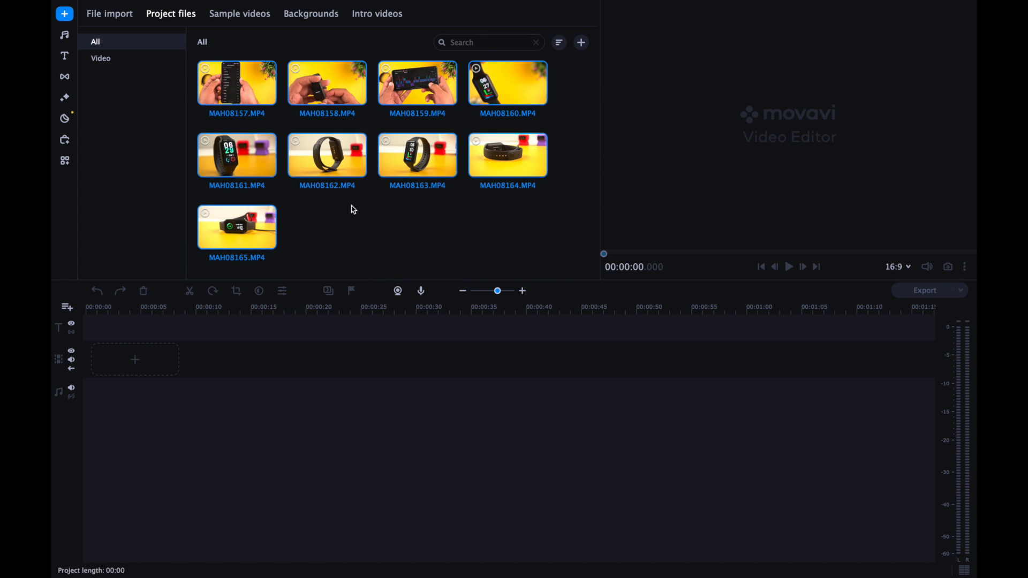
Place the MAH08161.MP4 clip at the start of the video track.
click(239, 153)
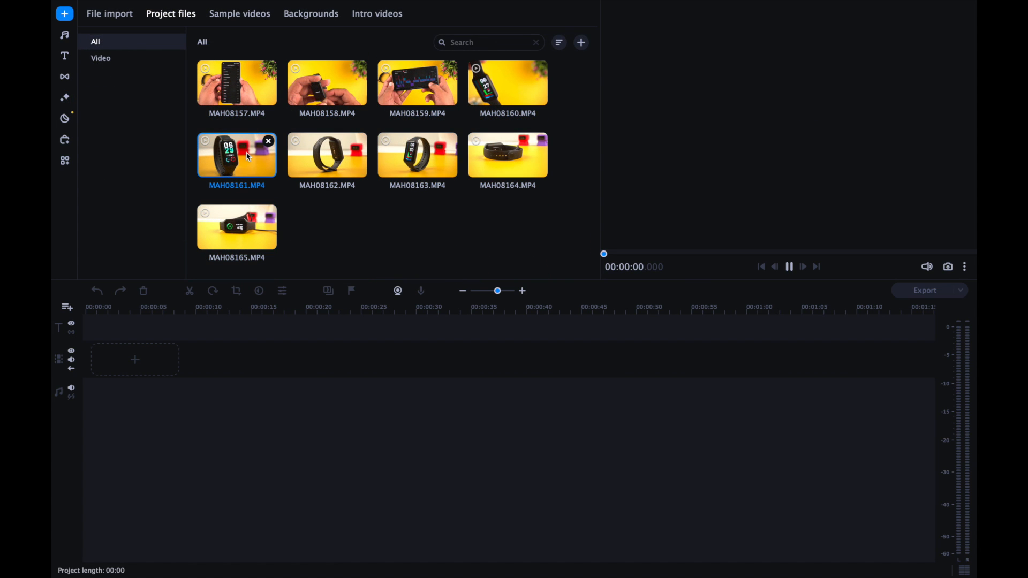
drag(249, 157, 107, 356)
click(164, 365)
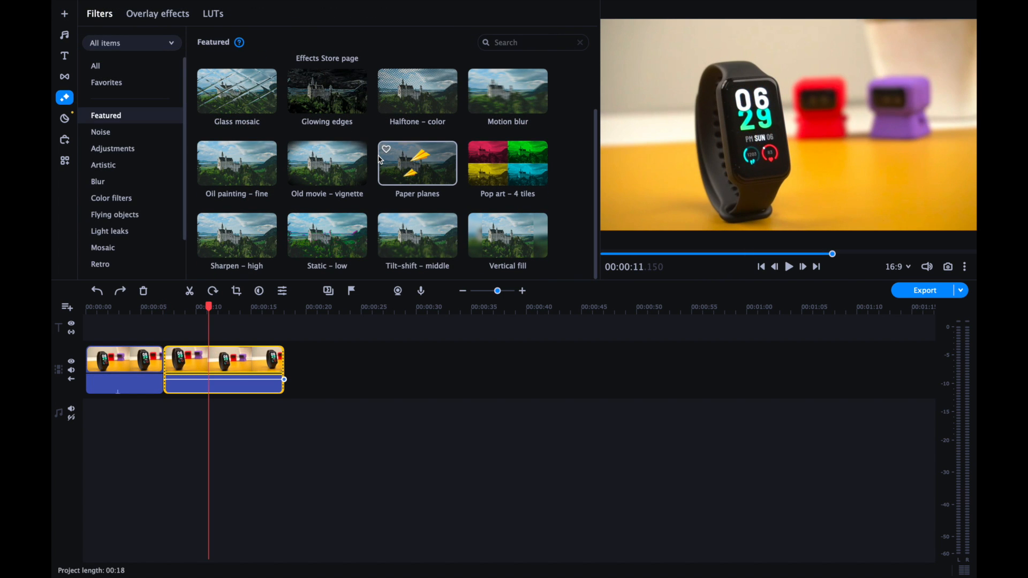
Apply the "Old movie – vignette" filter to the second clip on the video track and check it further along the clip.
drag(338, 163, 210, 362)
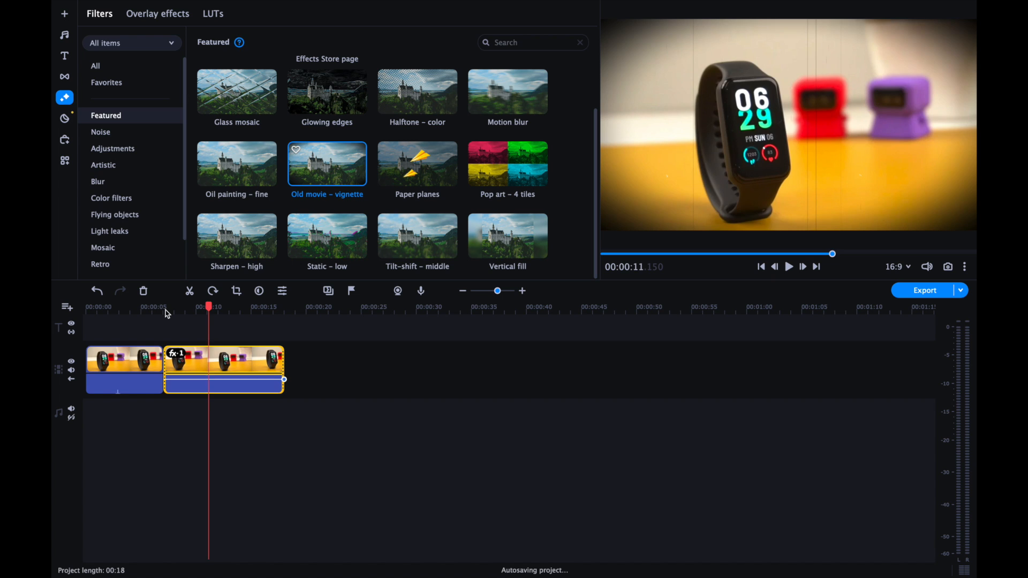
click(252, 309)
click(176, 355)
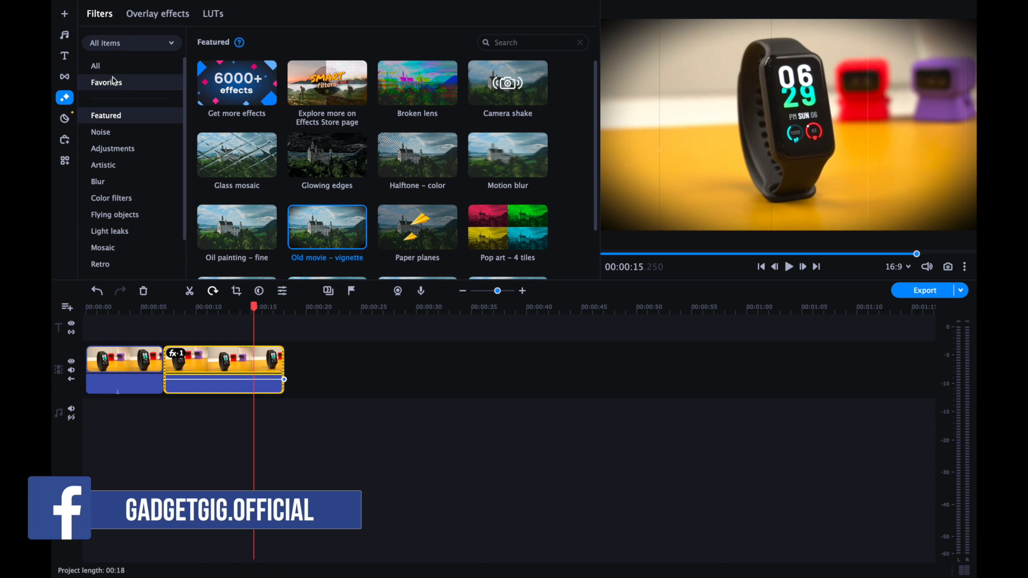
Browse the complete list of filters.
click(95, 65)
scroll(325, 145, down, 5)
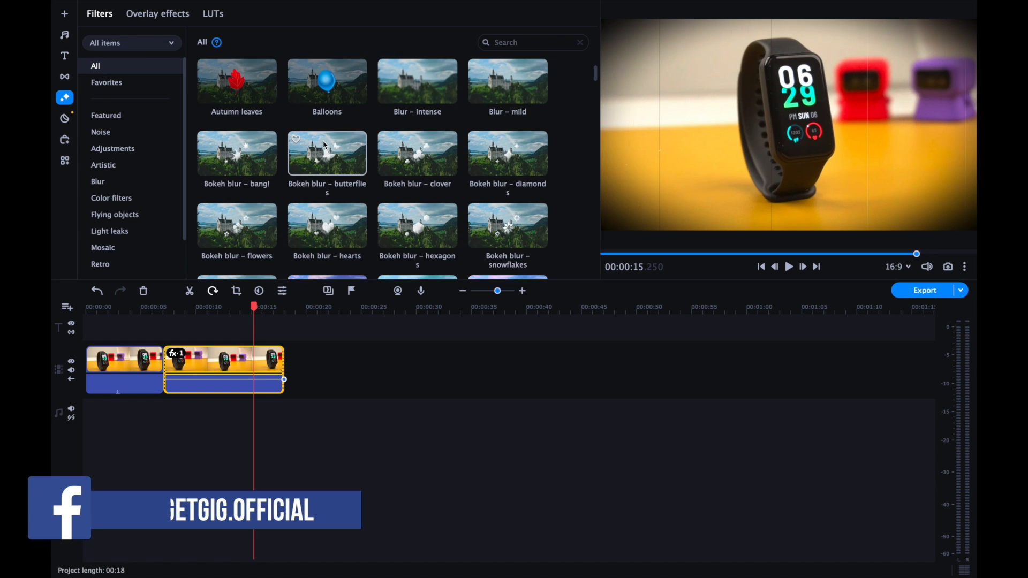
scroll(325, 144, down, 1)
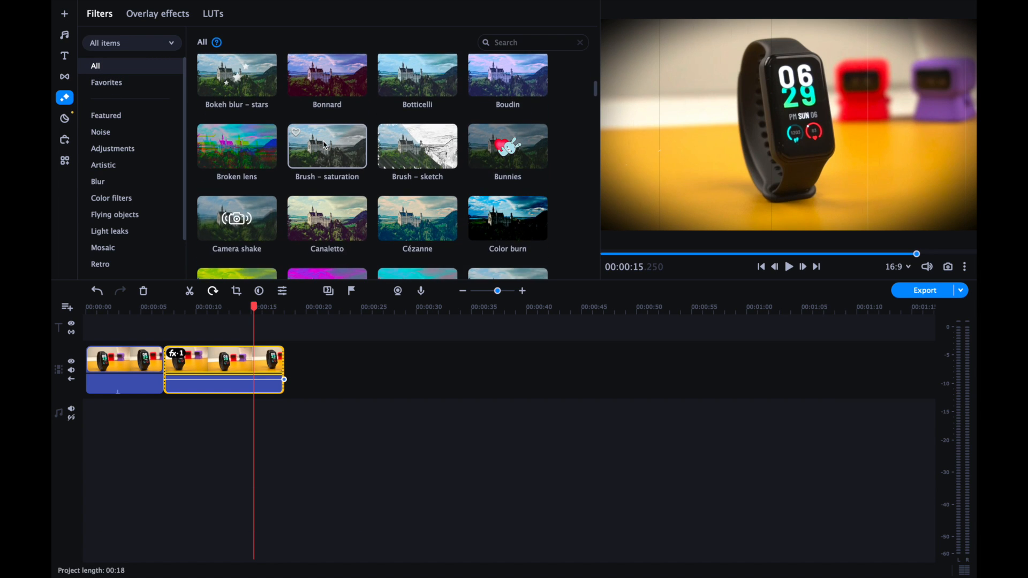
scroll(325, 145, down, 4)
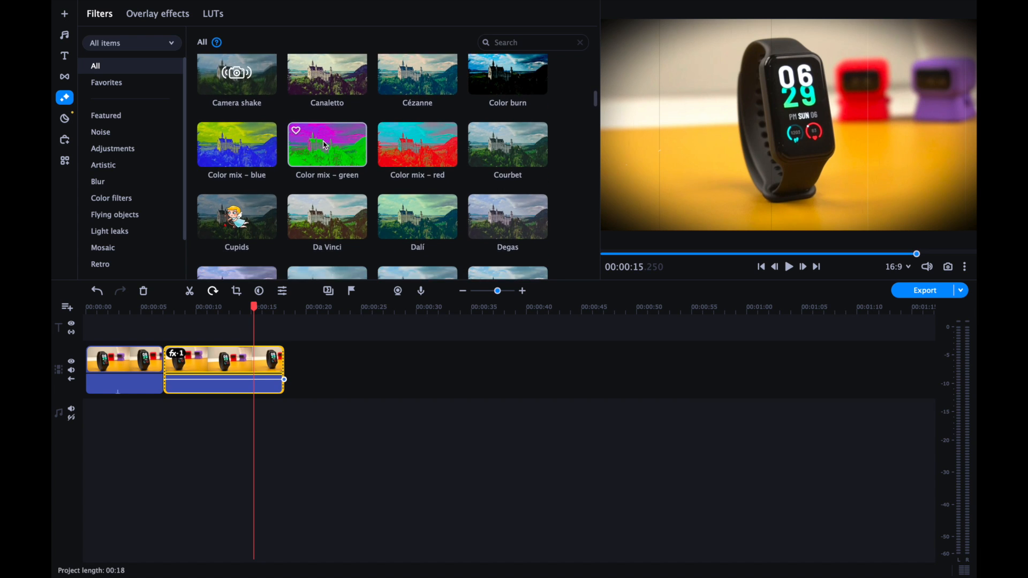
scroll(325, 144, down, 2)
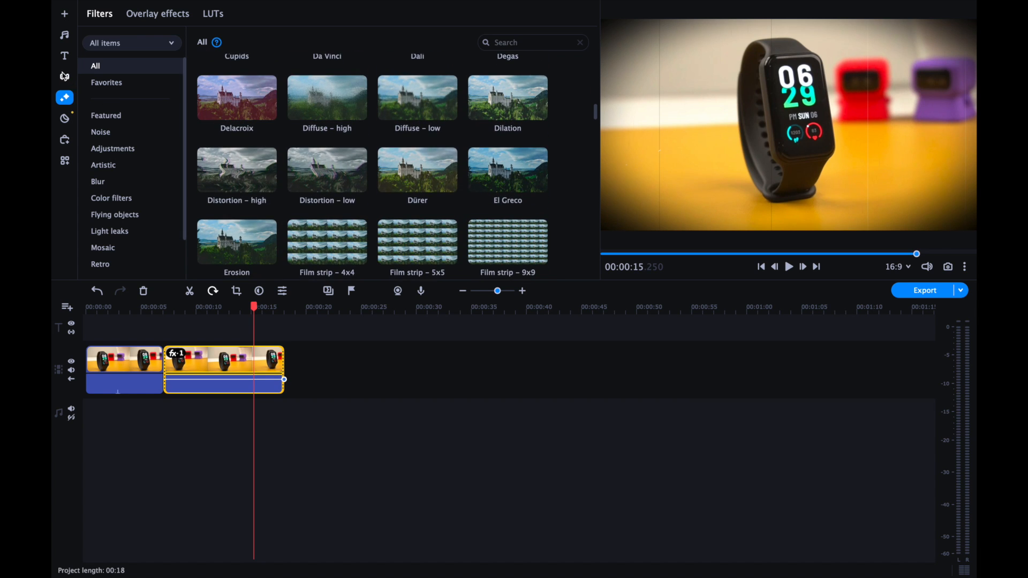
Browse the featured transitions and the complete list of transitions.
click(64, 76)
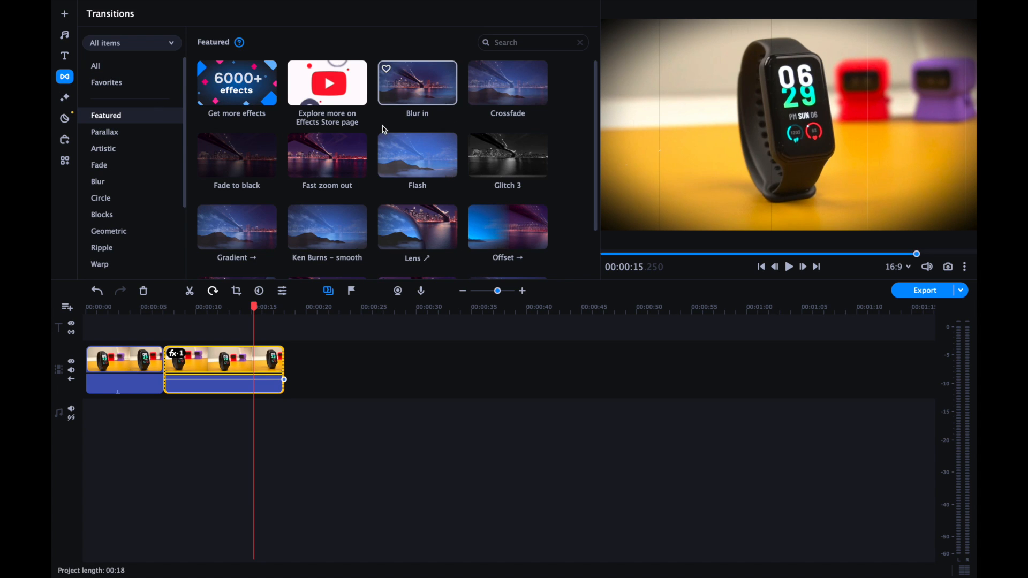
scroll(385, 130, down, 1)
scroll(384, 130, down, 10)
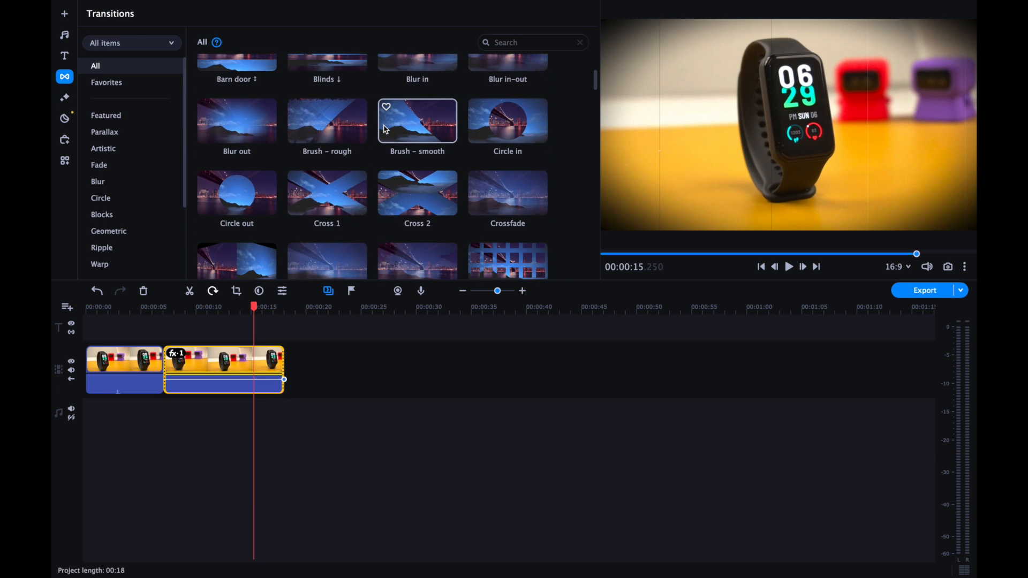
scroll(384, 129, down, 5)
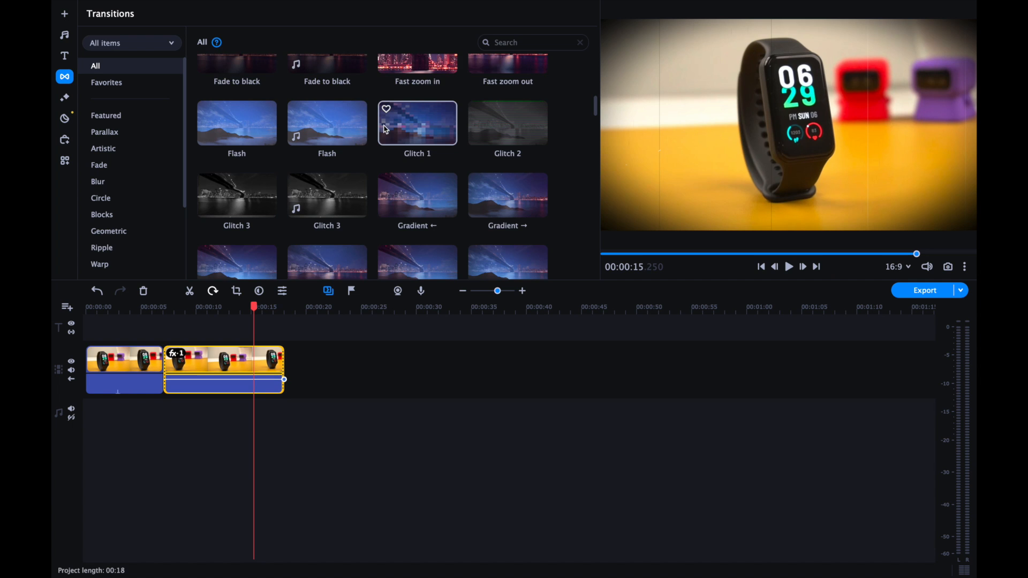
scroll(384, 129, down, 5)
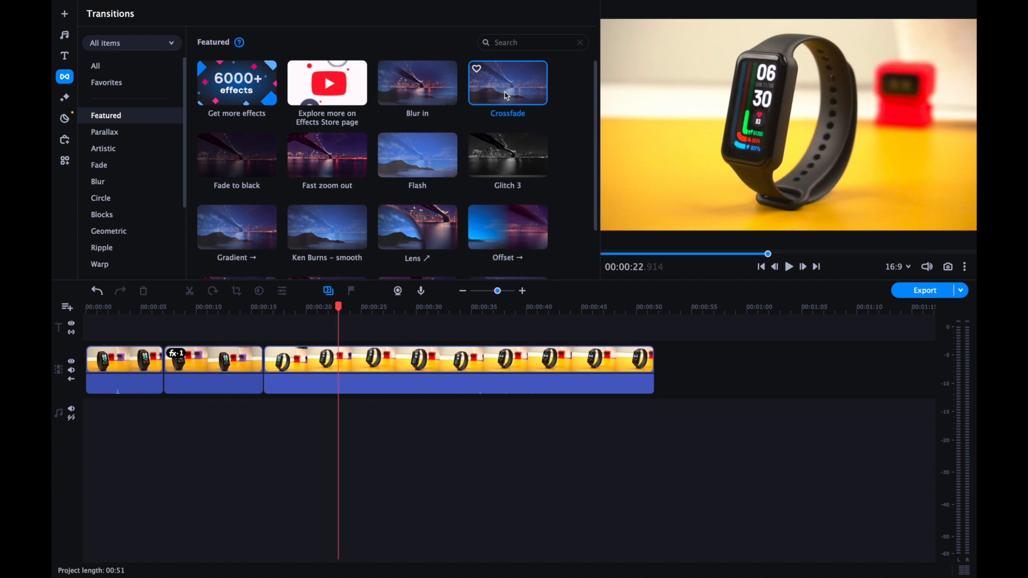
Add a Crossfade transition between the second and third clips on the video track and preview it.
drag(508, 83, 262, 367)
click(243, 308)
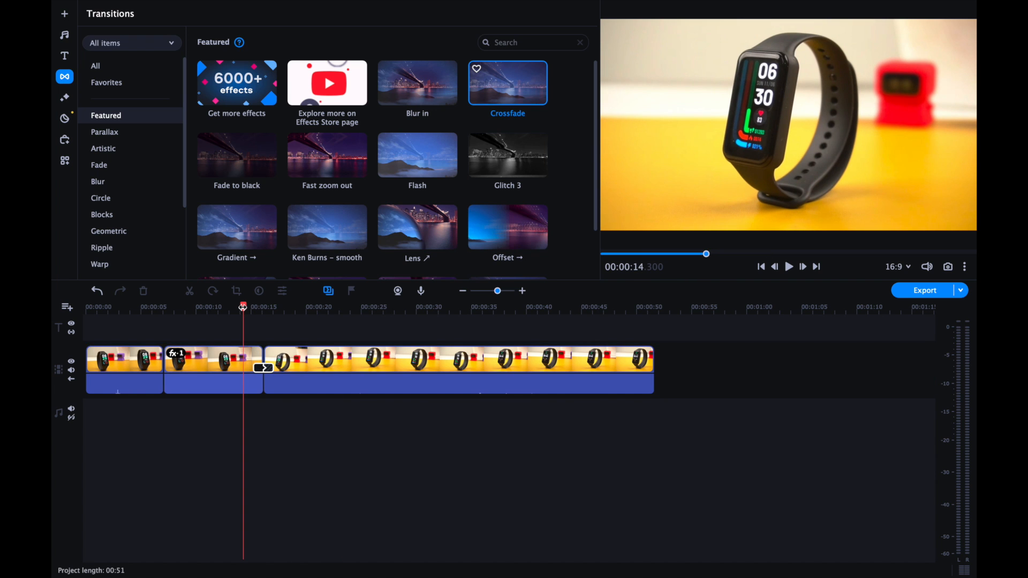
key(space)
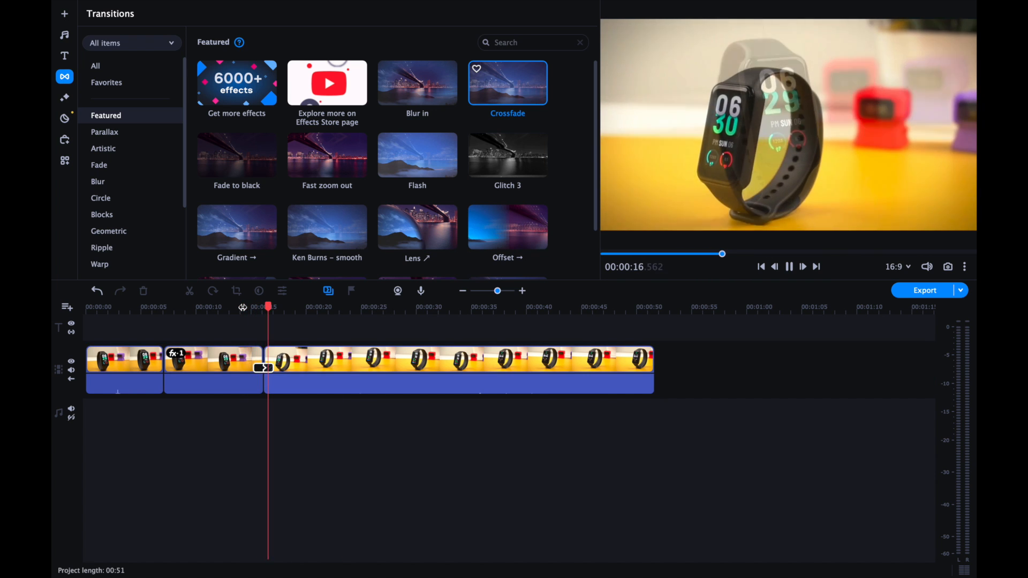
click(264, 368)
double_click(265, 370)
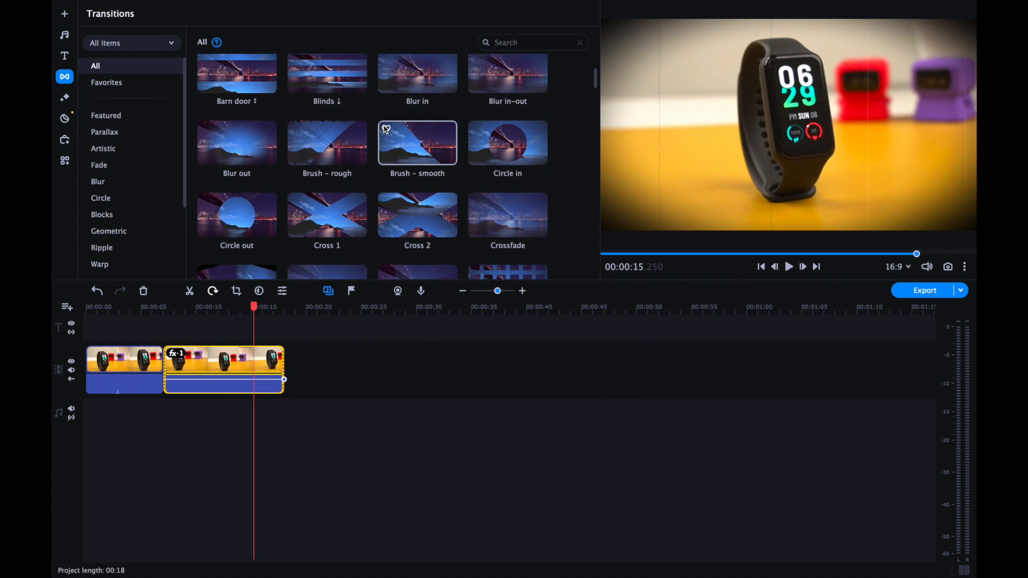
Look through the remaining transitions in the complete list and the featured title styles.
scroll(385, 129, down, 3)
scroll(385, 129, down, 10)
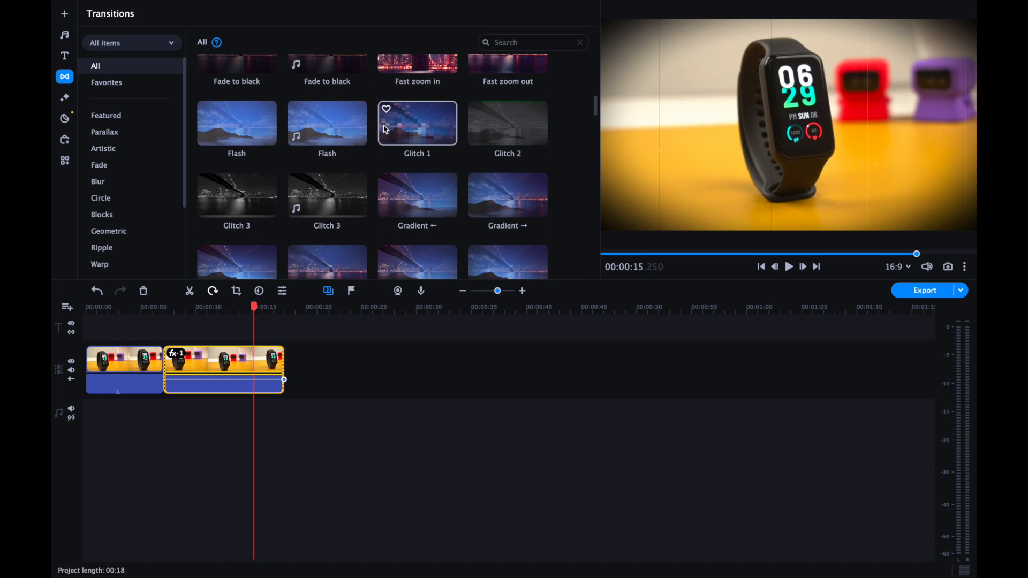
scroll(386, 129, down, 8)
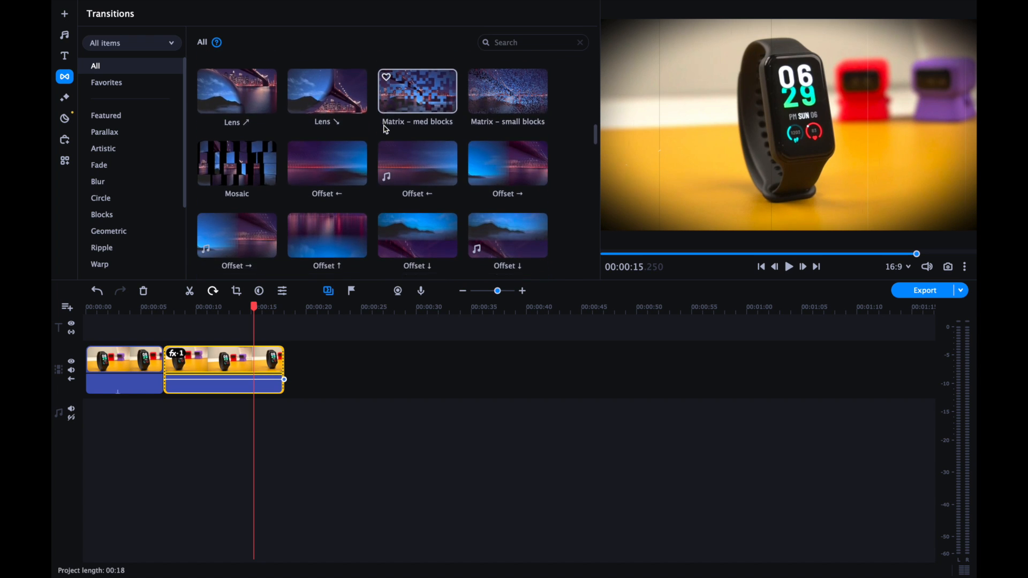
scroll(386, 129, down, 4)
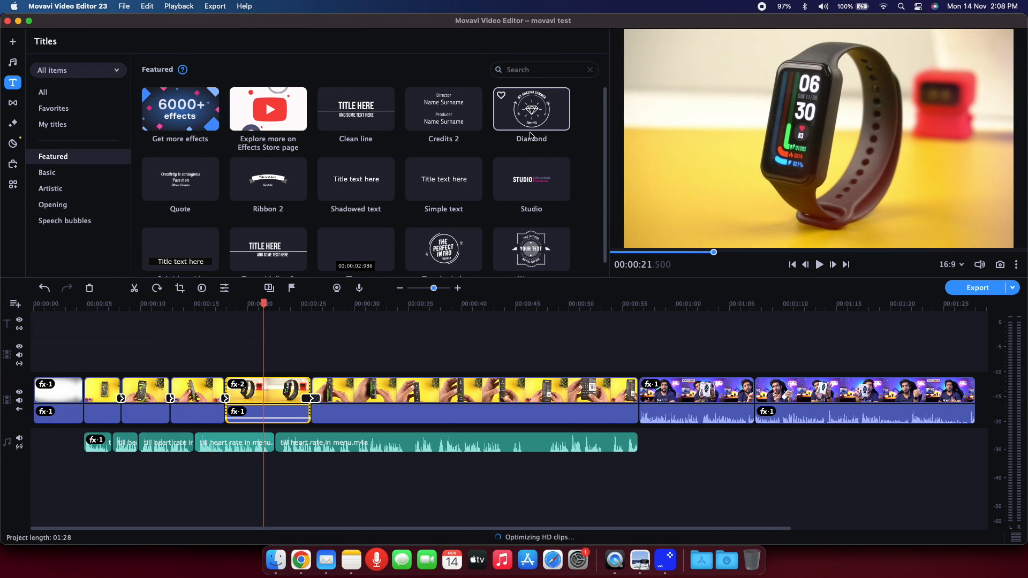
scroll(514, 237, down, 1)
scroll(504, 242, up, 1)
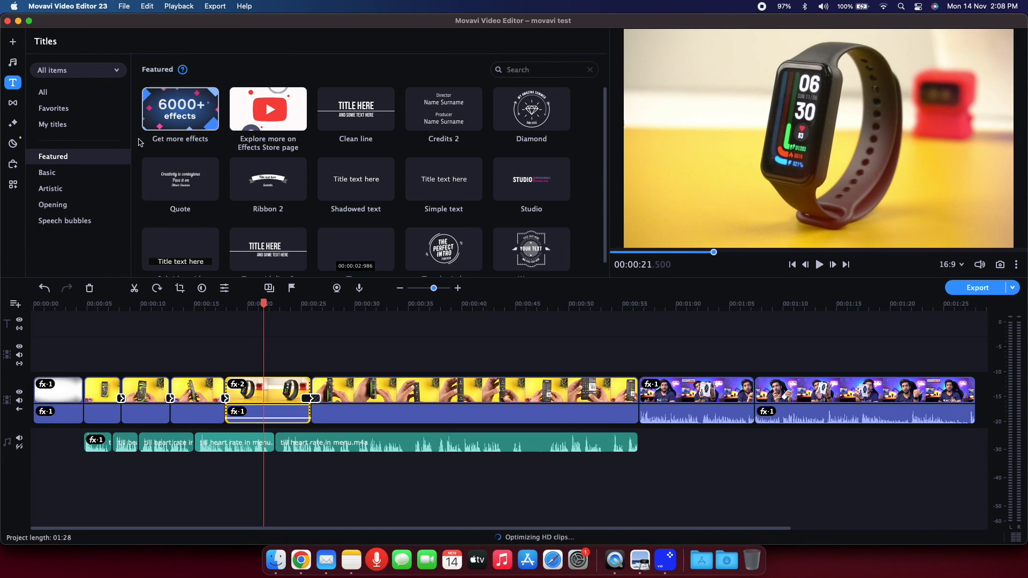
Add the Lower third title to the title track above the fifth clip and open its name line for editing.
click(67, 95)
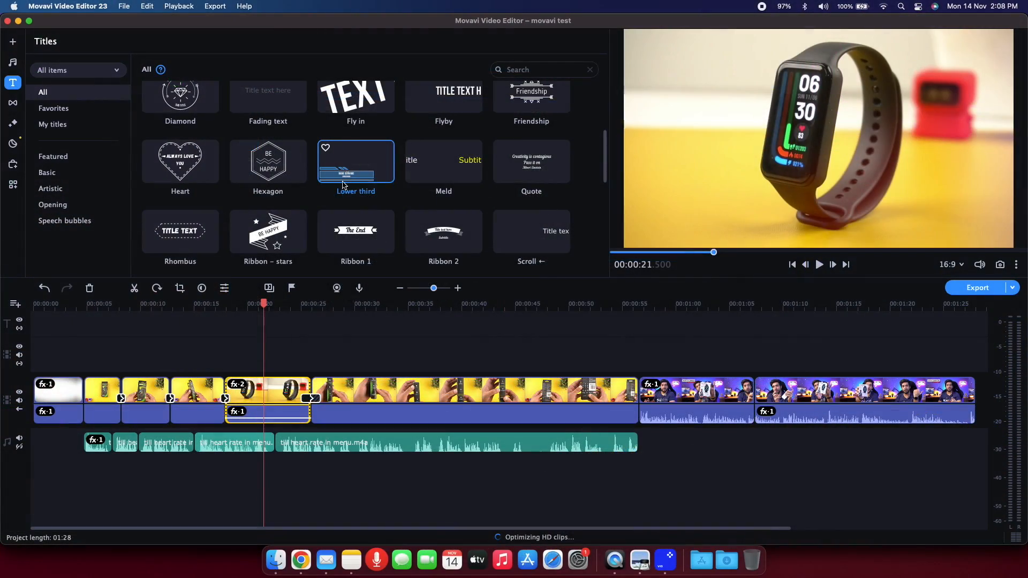
drag(342, 184, 248, 326)
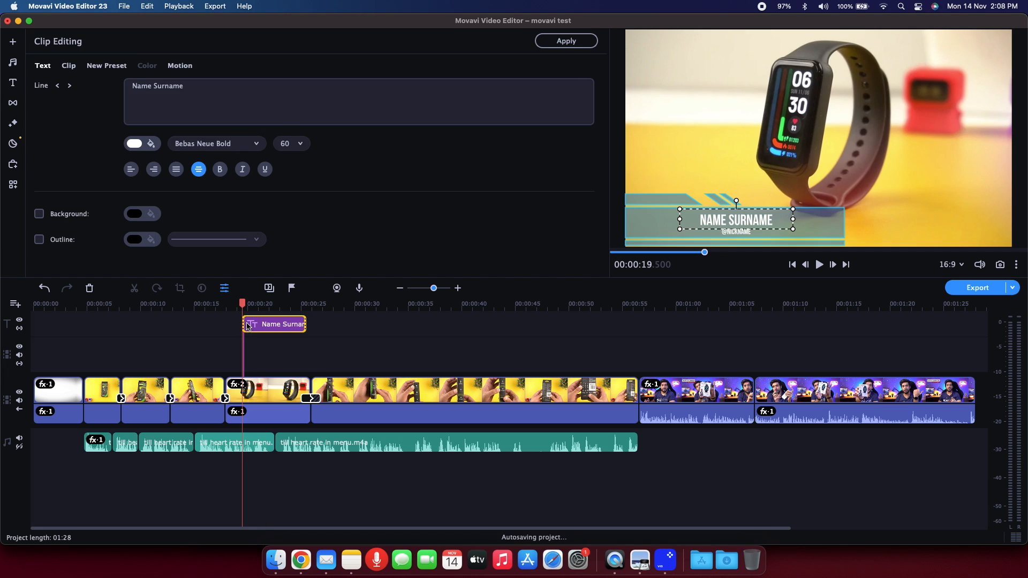
double_click(708, 222)
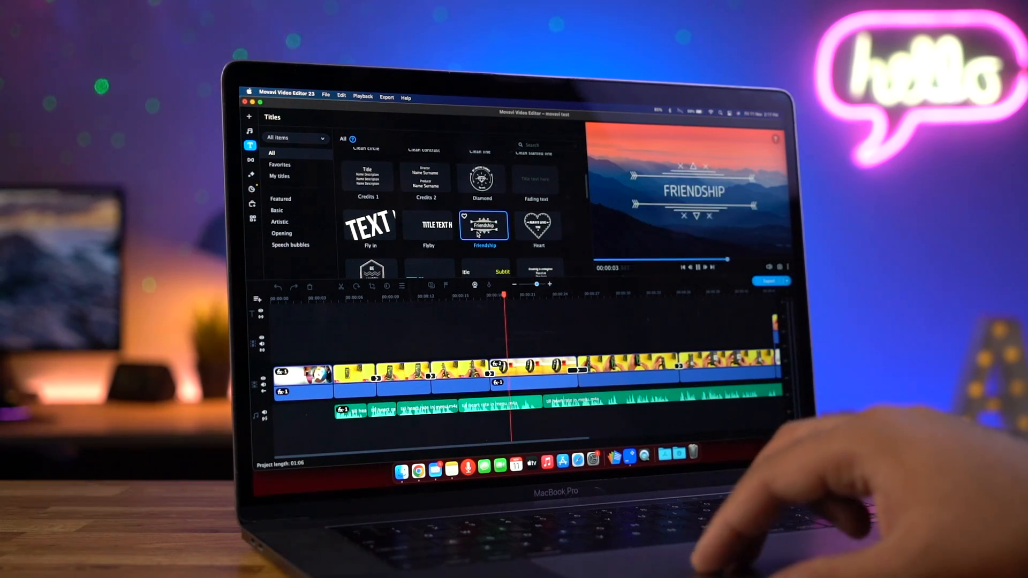
Look through the complete list of titles and preview the Ribbon – stars title.
scroll(478, 234, down, 4)
click(428, 224)
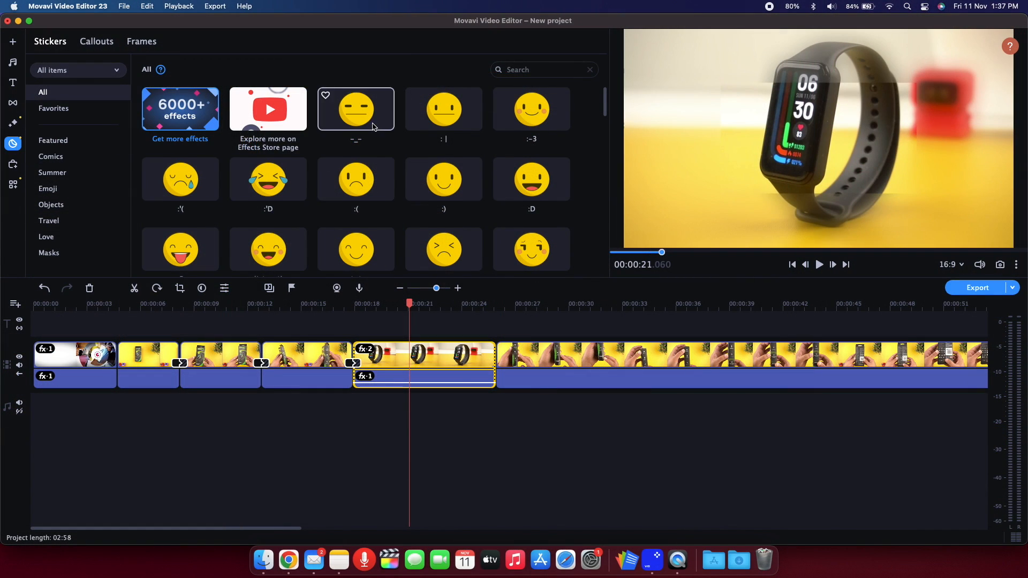
scroll(373, 127, down, 15)
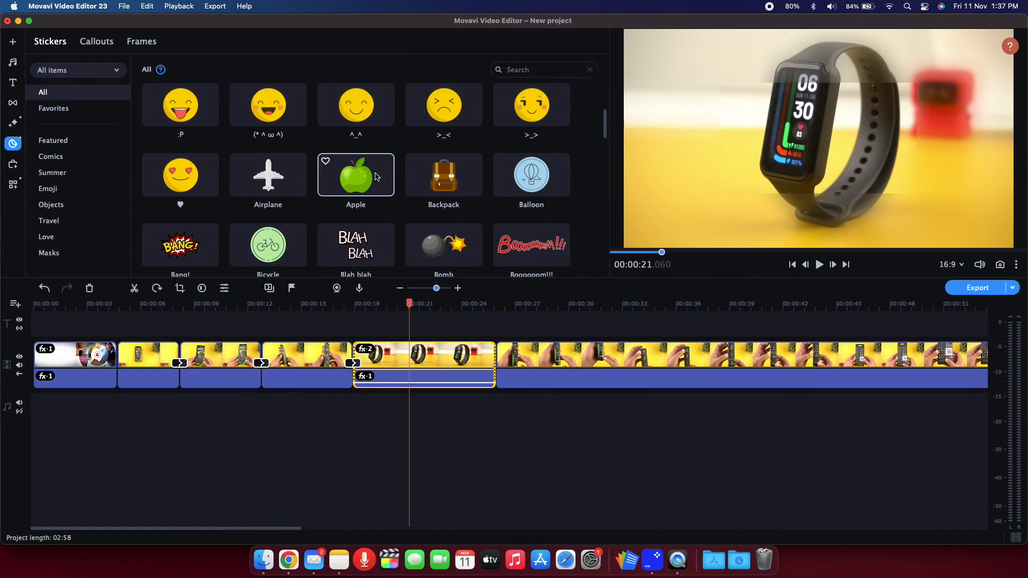
Add the Thumbs up sticker to the title track above the fifth clip and show it in the preview.
scroll(376, 184, down, 10)
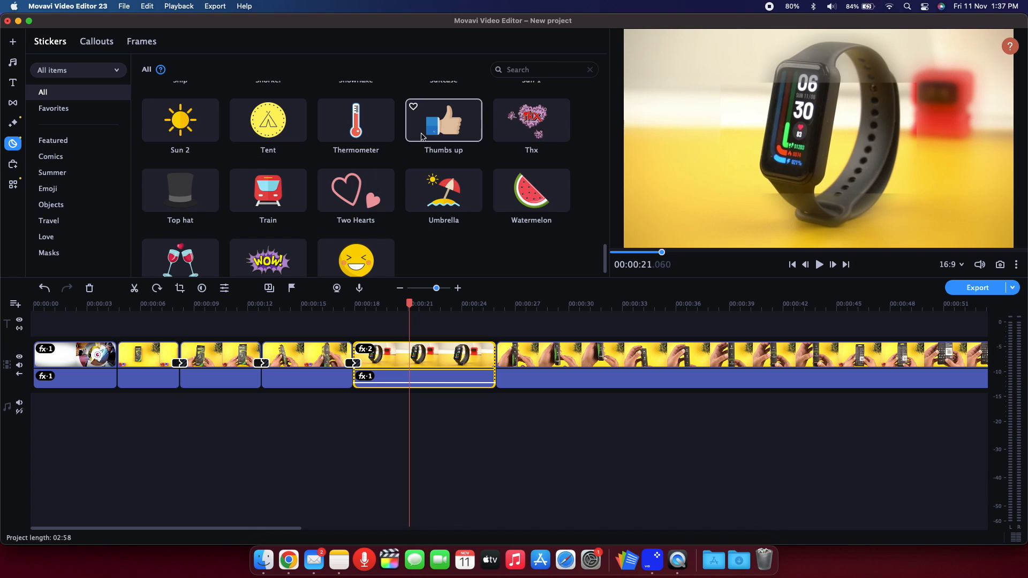
drag(451, 134, 419, 337)
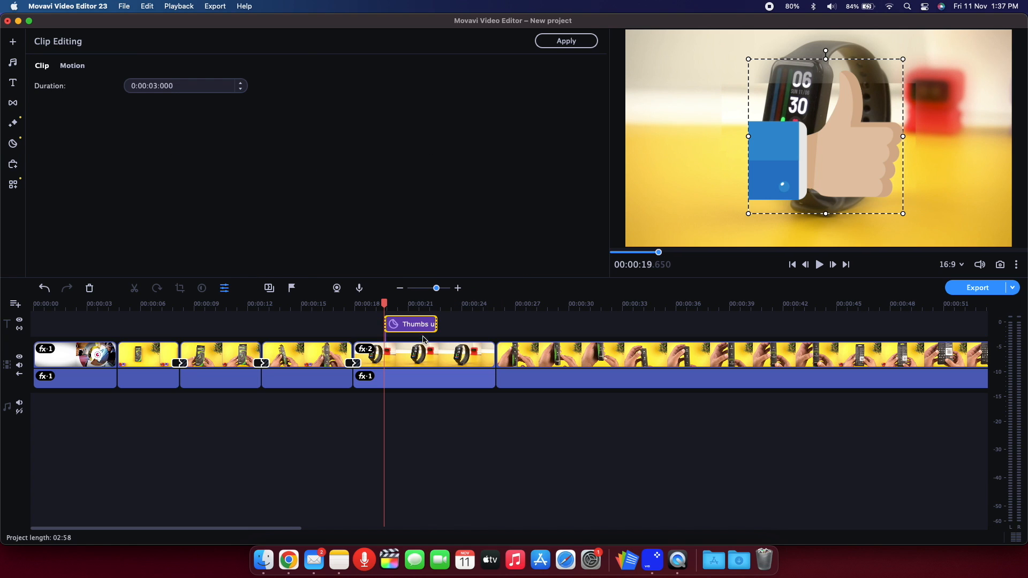
click(418, 327)
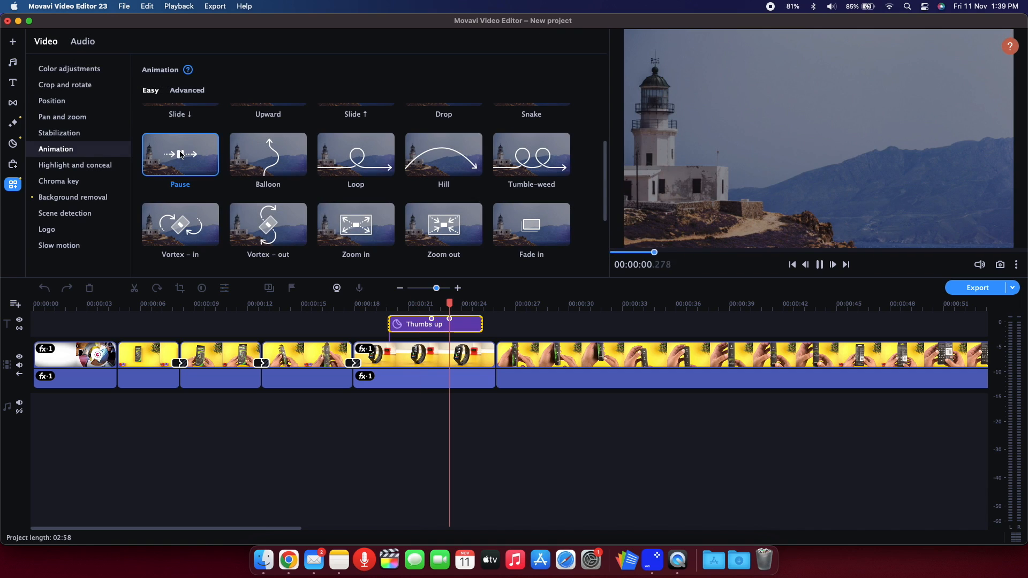
Apply the Pause animation to the Thumbs up sticker and play it from just before its start.
drag(180, 154, 410, 328)
click(384, 310)
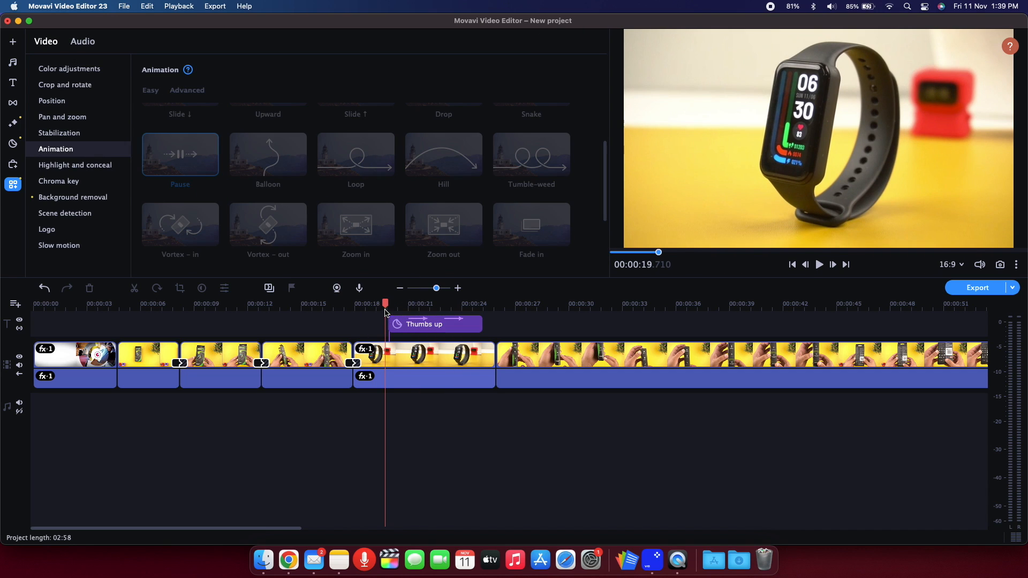
key(space)
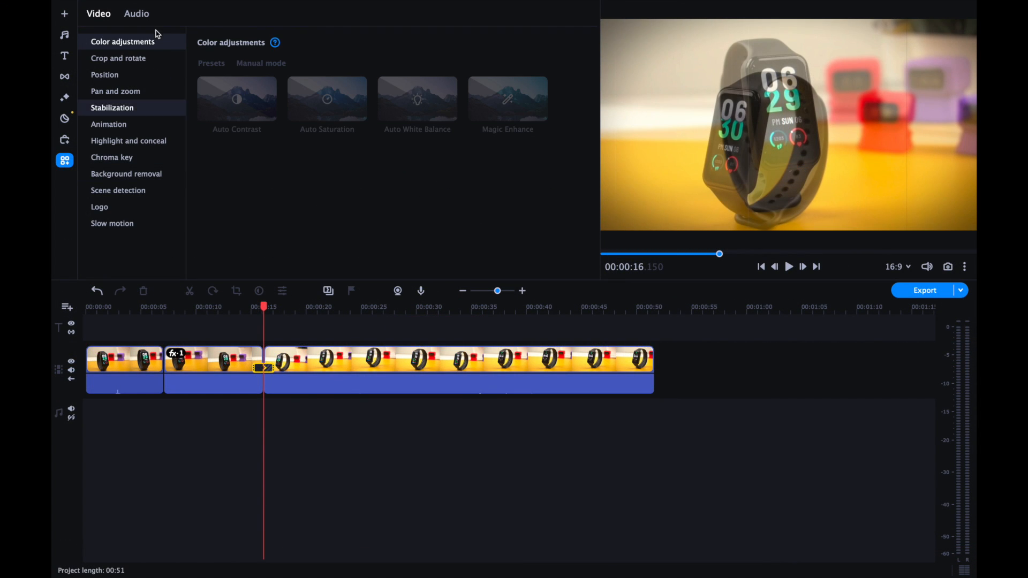
Look through the audio tools and the video tools, including Stabilization, Animation, Chroma key, Logo and Background removal.
click(134, 16)
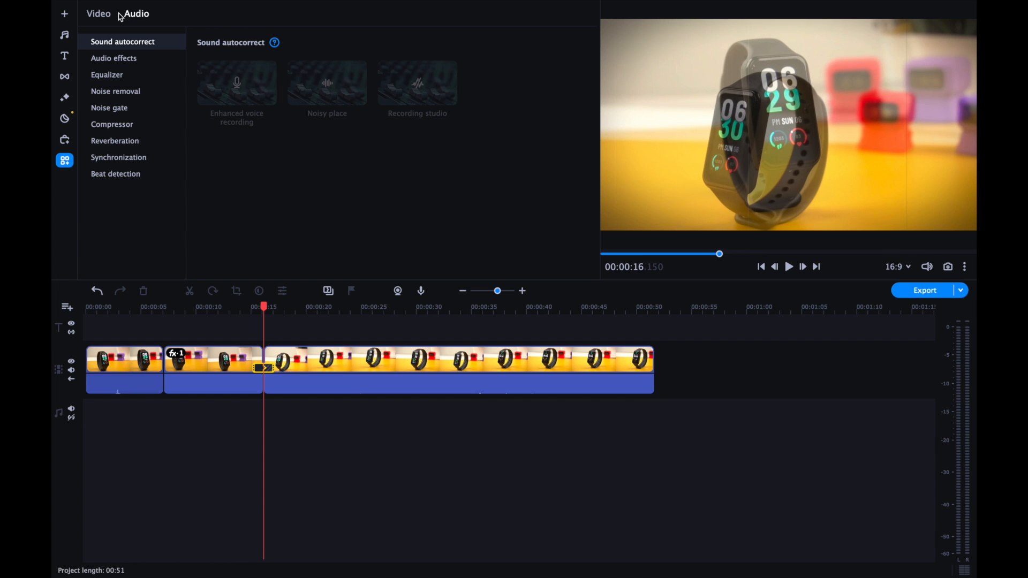
click(107, 17)
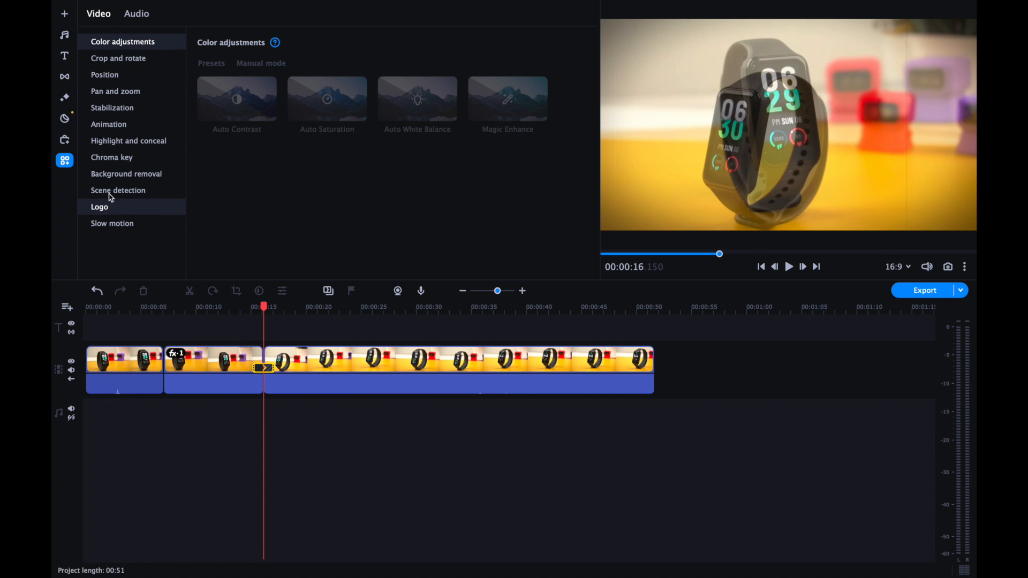
click(121, 107)
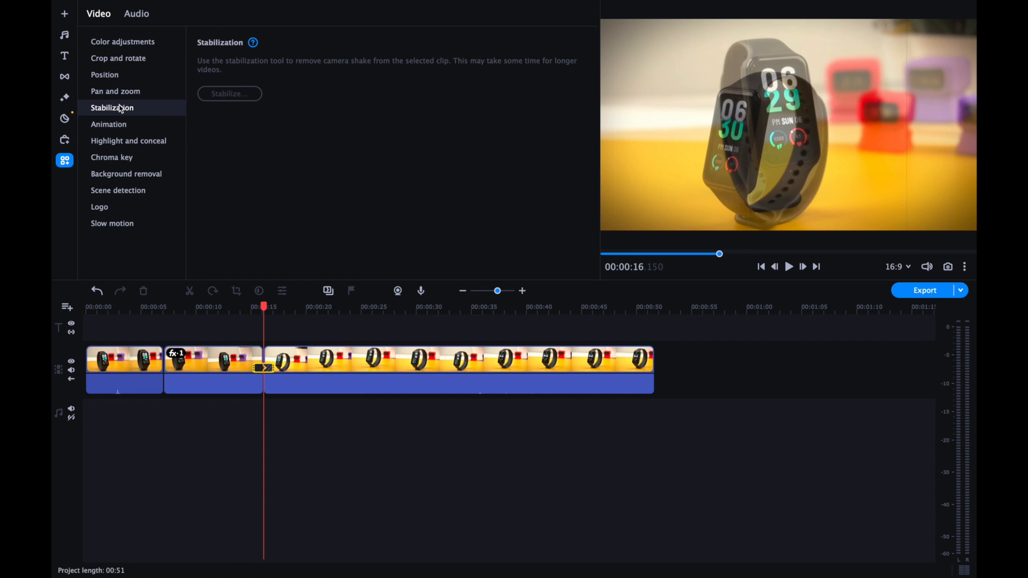
click(121, 130)
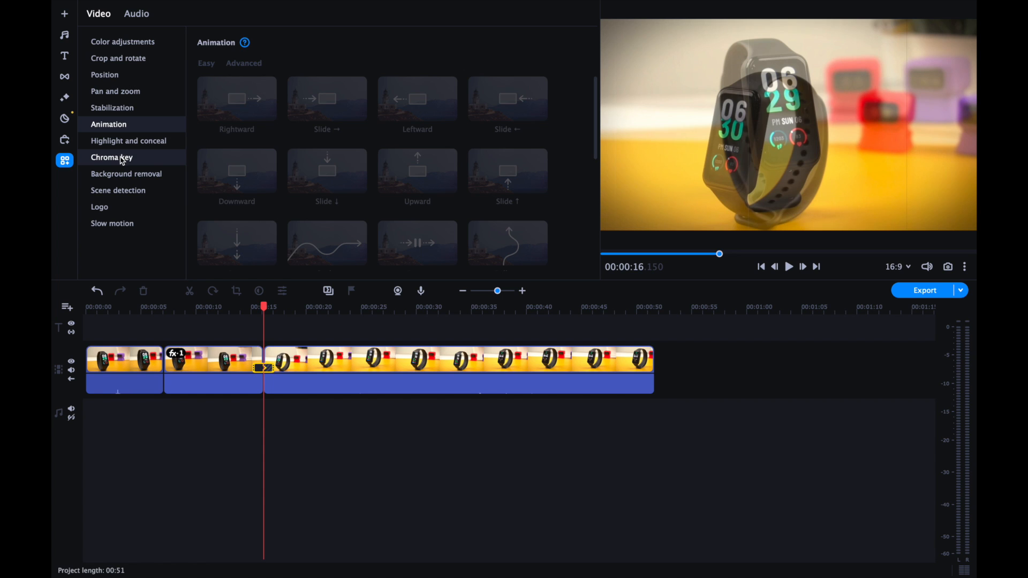
click(123, 158)
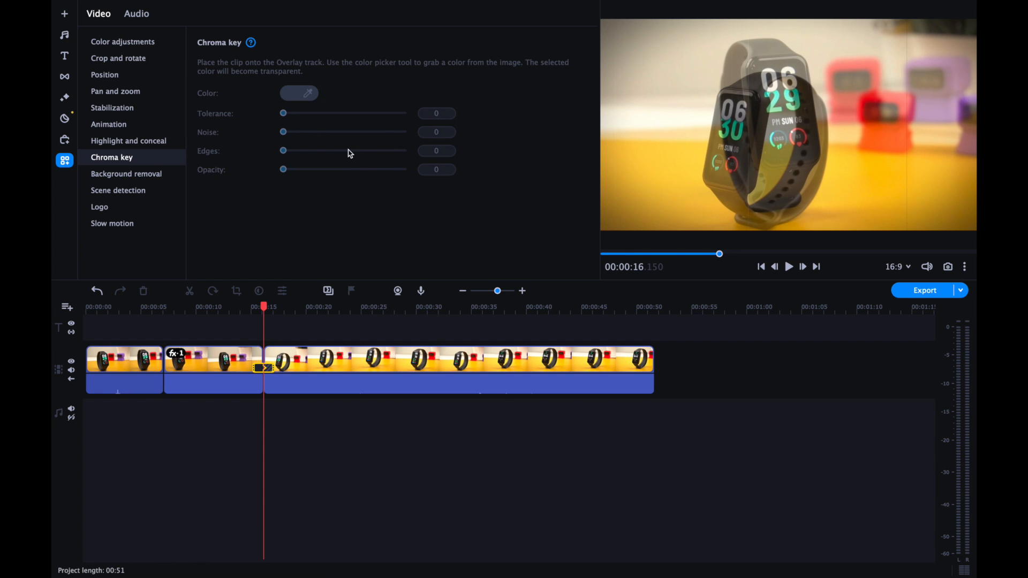
click(110, 207)
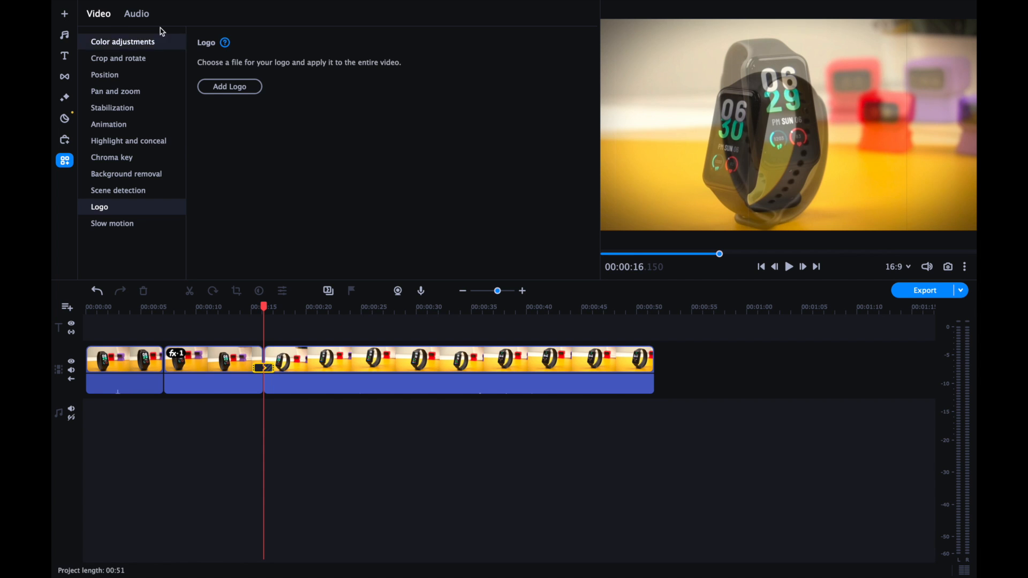
click(128, 157)
click(142, 177)
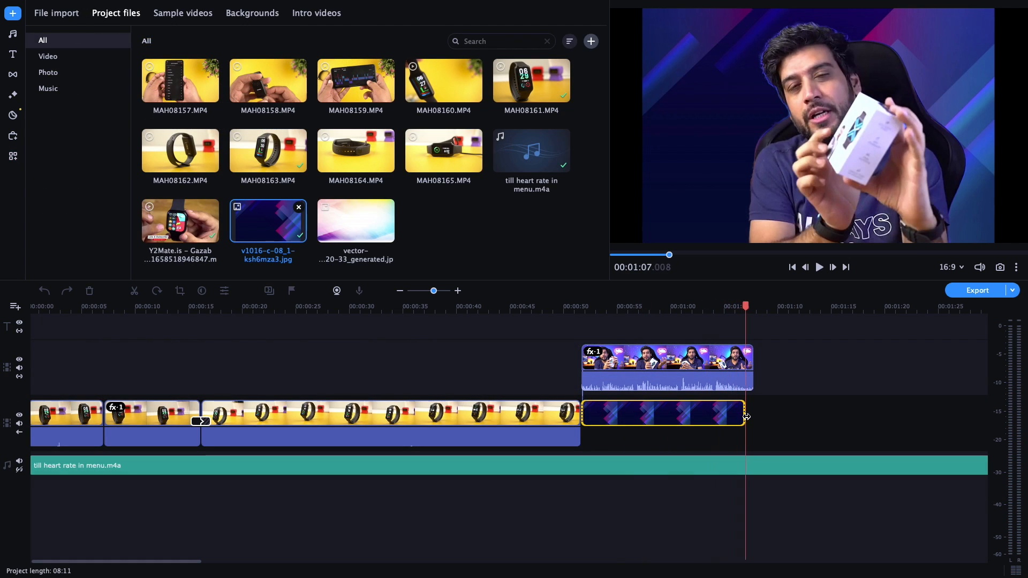
Adjust the end of the background image on the main video track to match the presenter clip above it.
drag(747, 417, 752, 416)
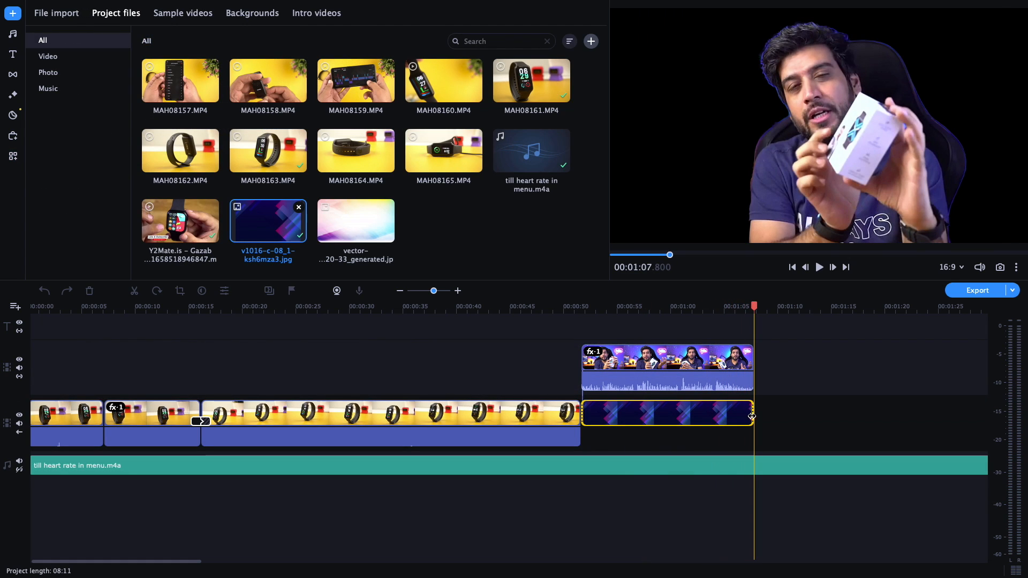
click(591, 436)
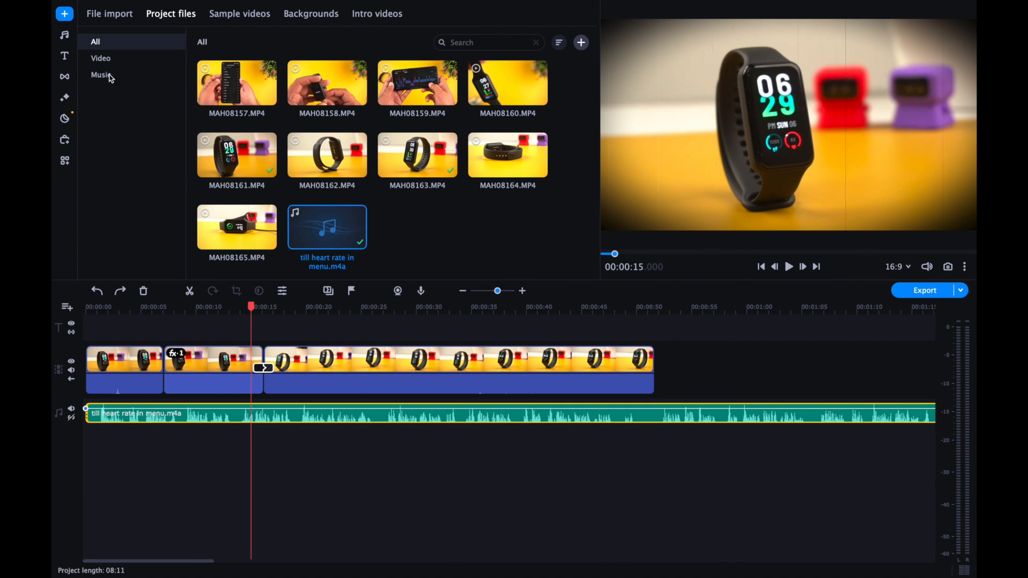
Examine the audio tools for the music track clip: Sound autocorrect, Audio effects, Noise removal, Compressor and Beat detection.
click(64, 160)
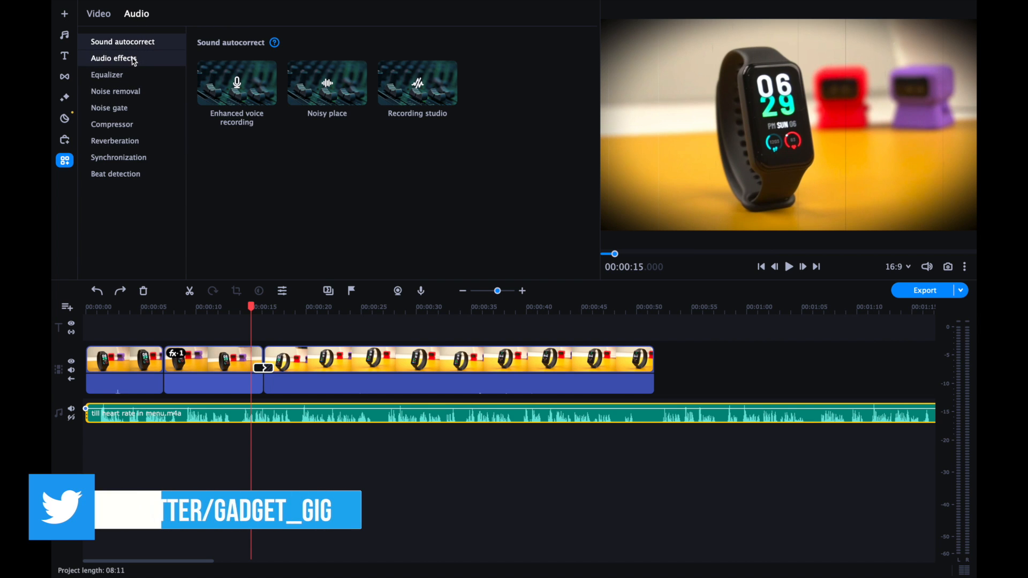
click(132, 59)
click(134, 42)
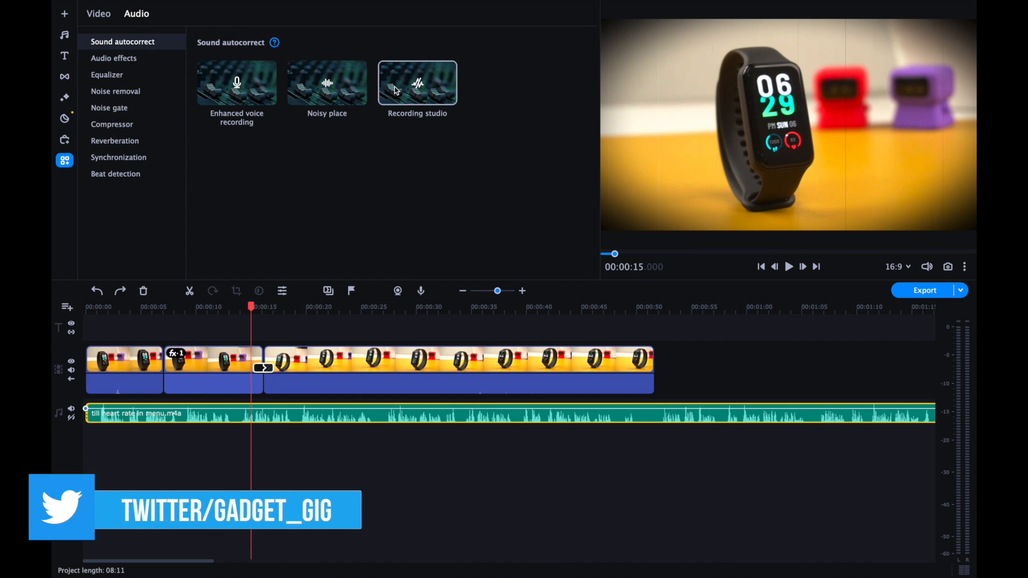
click(133, 59)
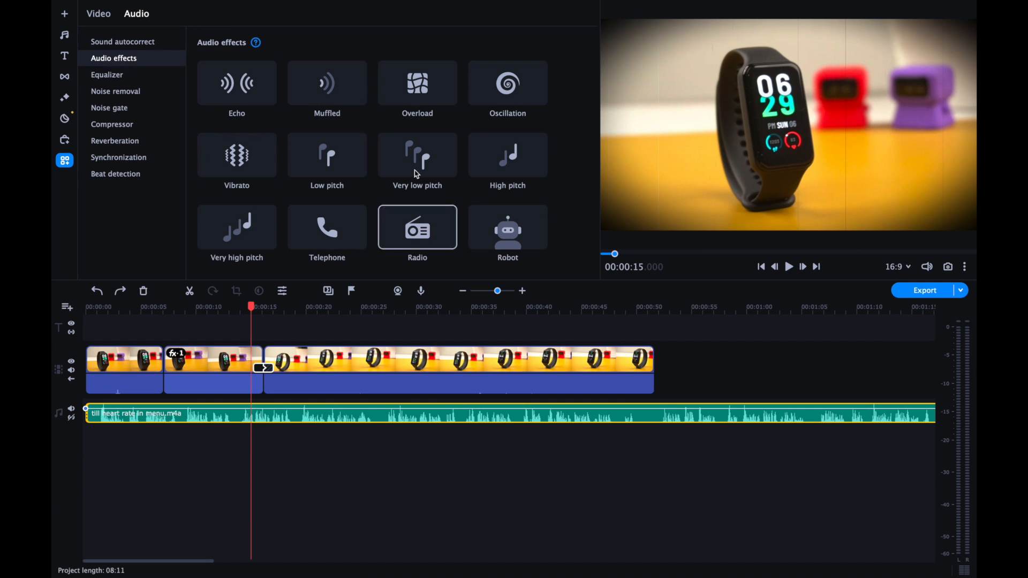
click(115, 92)
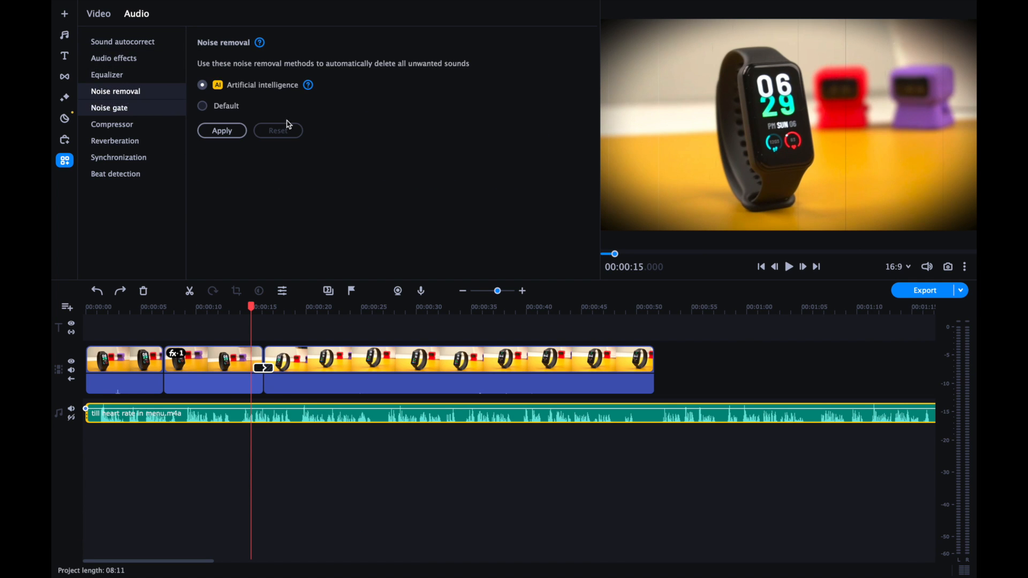
click(137, 124)
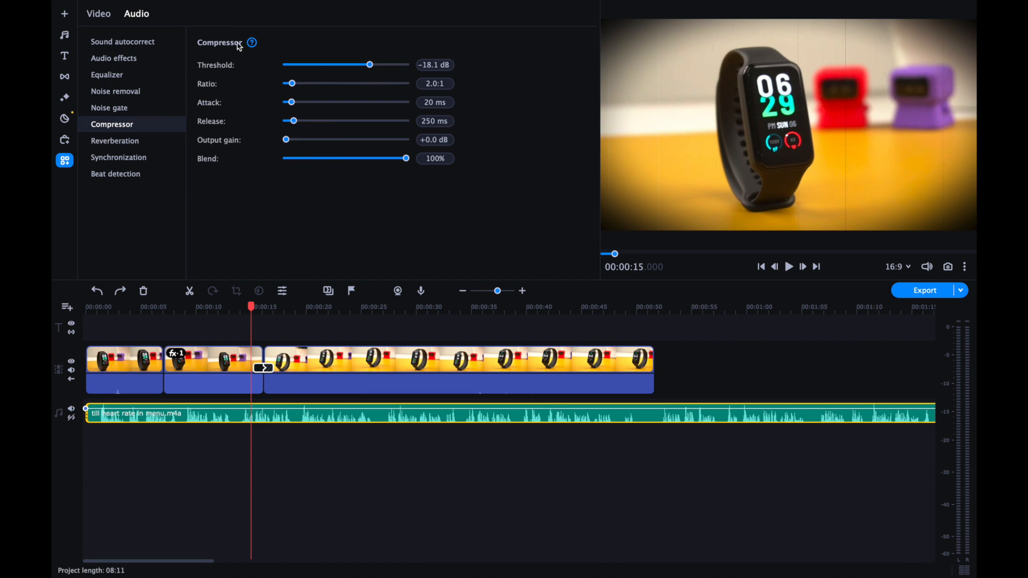
mouse_move(254, 45)
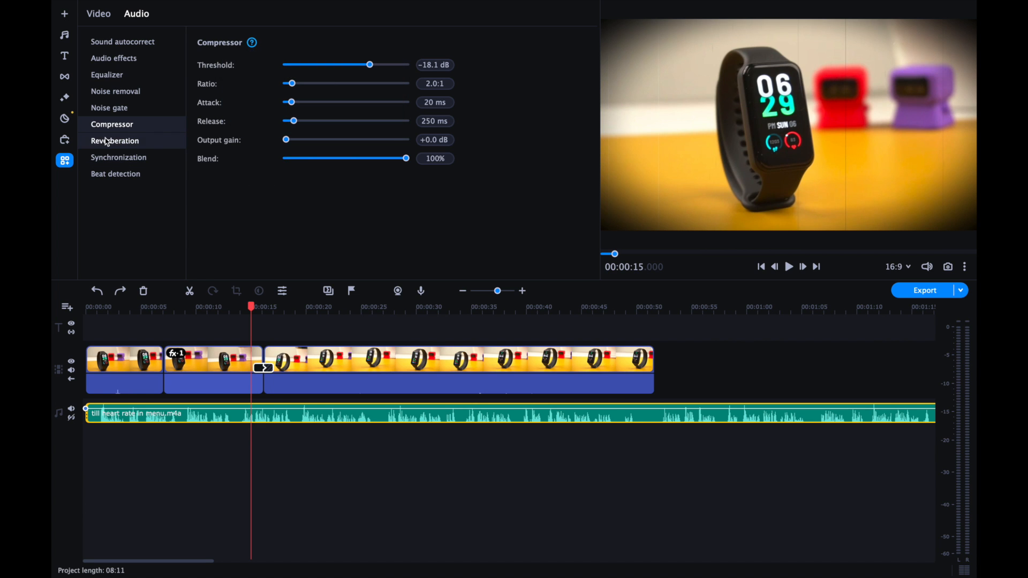
click(116, 174)
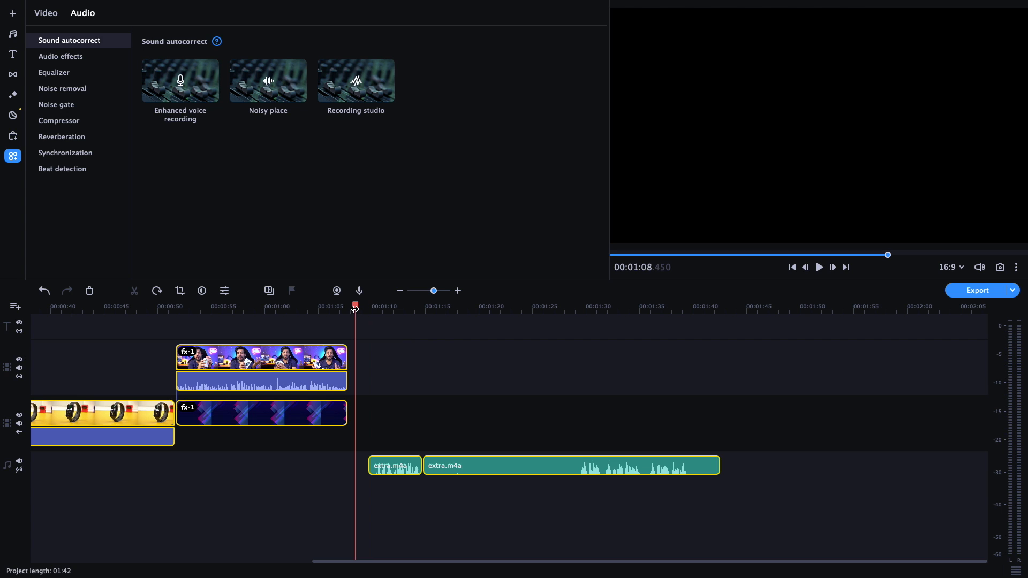
Play the first extra.m4a clip on the audio track to hear its original sound.
click(387, 466)
click(443, 467)
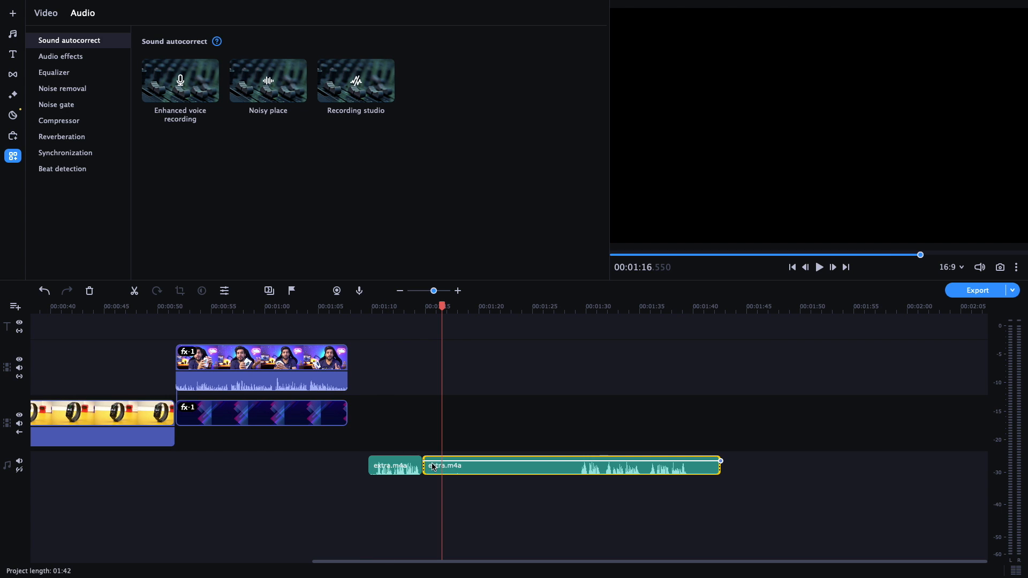
click(369, 378)
click(361, 310)
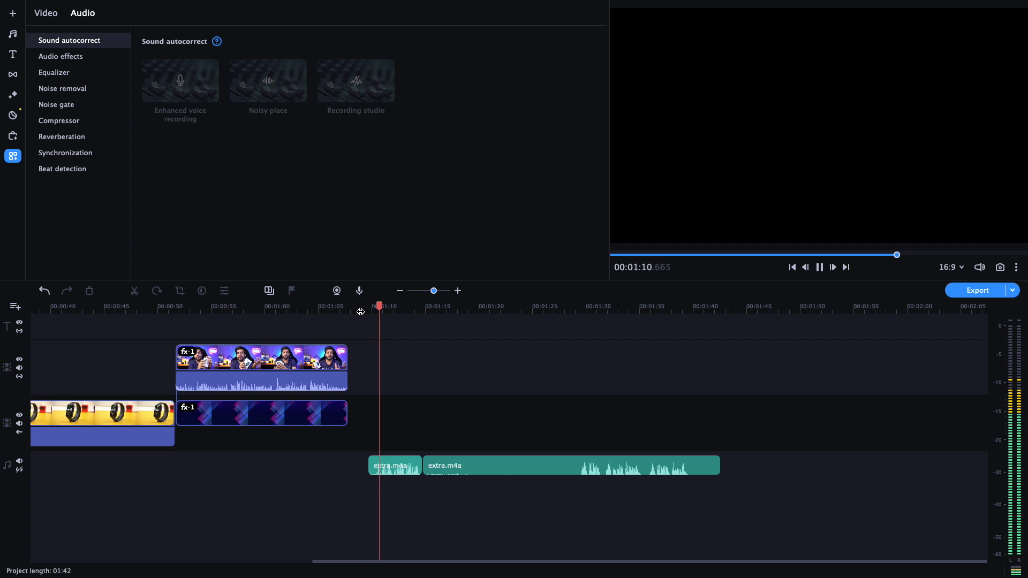
click(360, 312)
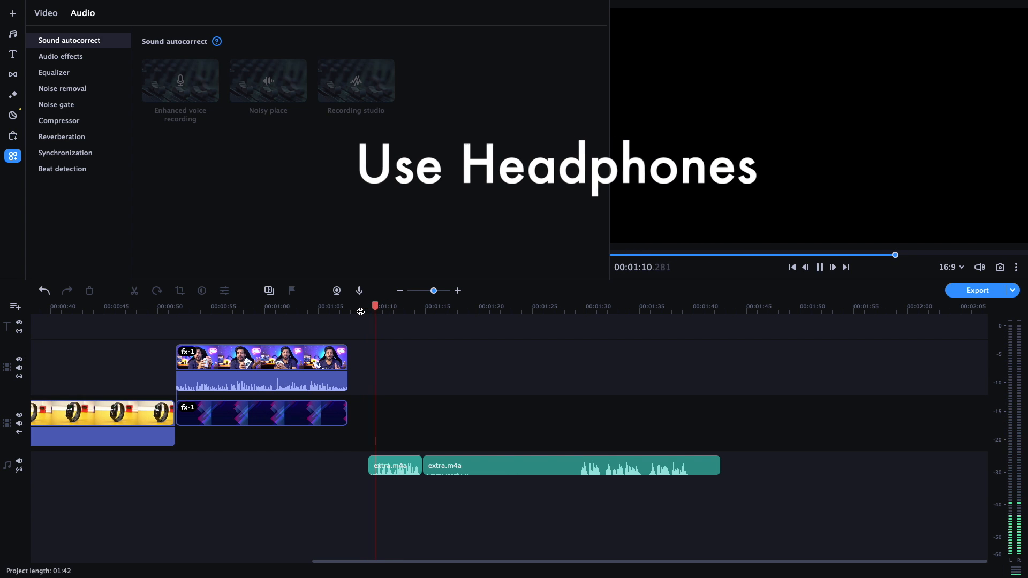
Apply Artificial intelligence noise removal to the first extra.m4a clip and play the clip from its start.
click(410, 464)
click(62, 89)
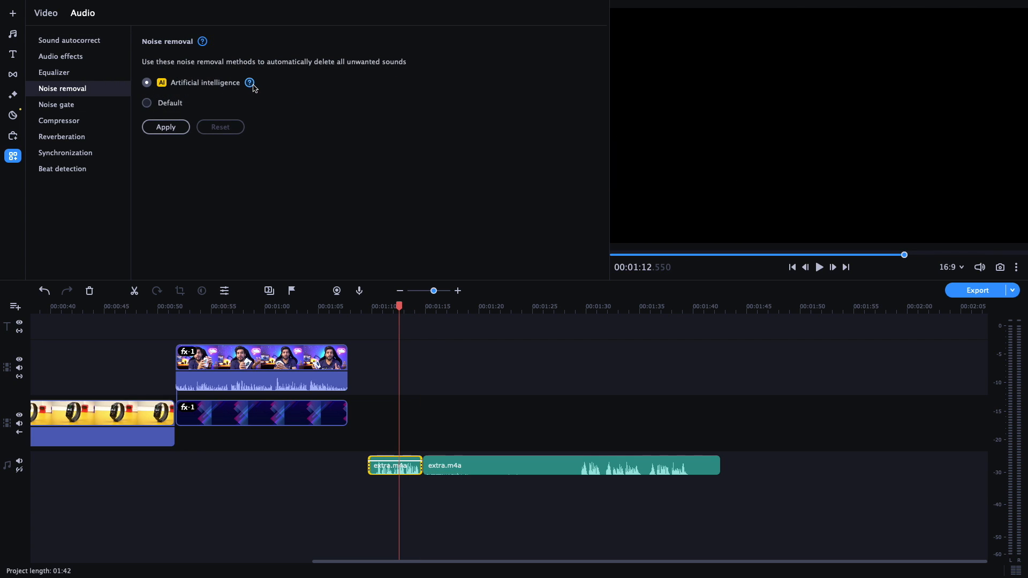
mouse_move(254, 87)
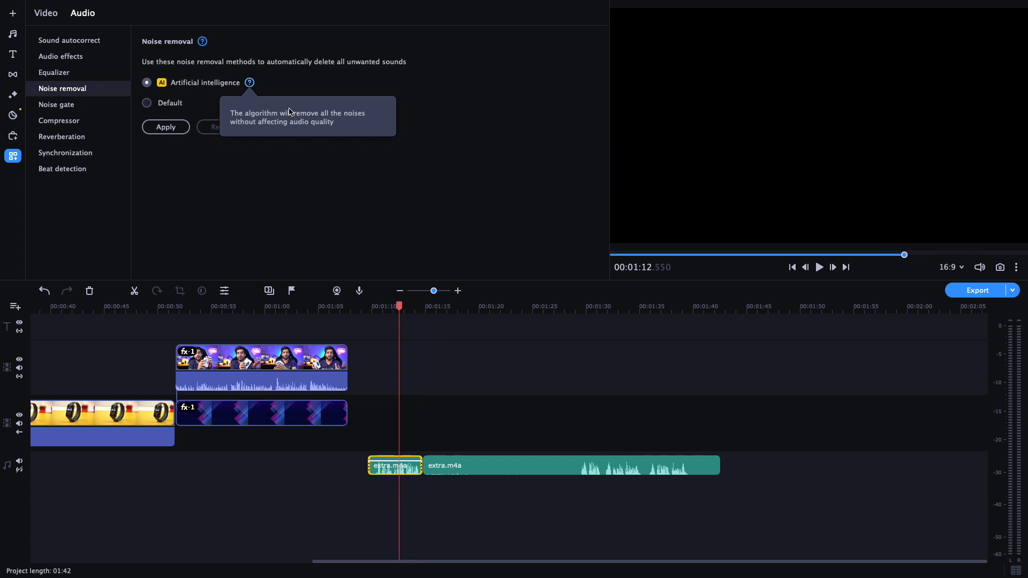
click(165, 128)
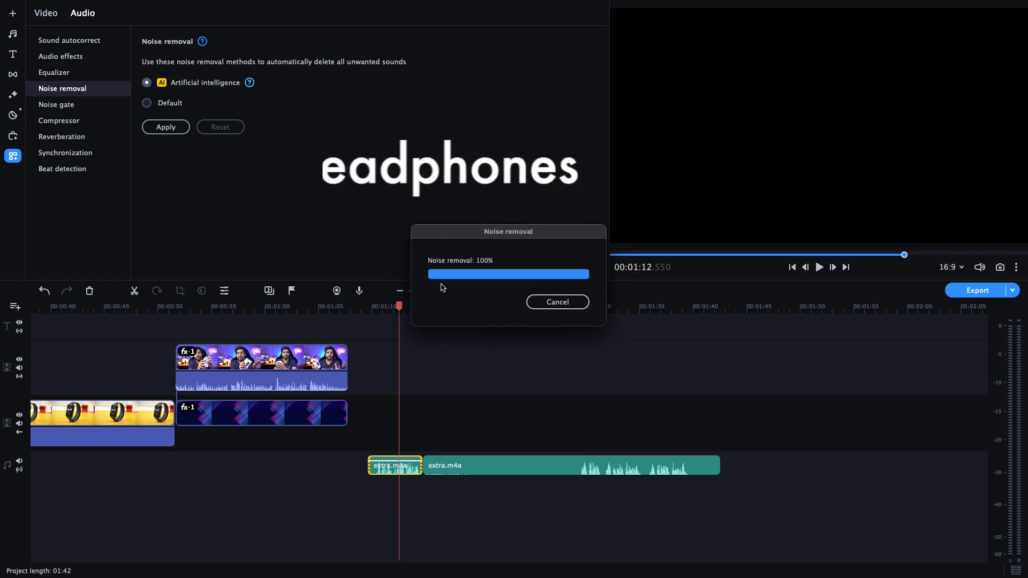
click(371, 308)
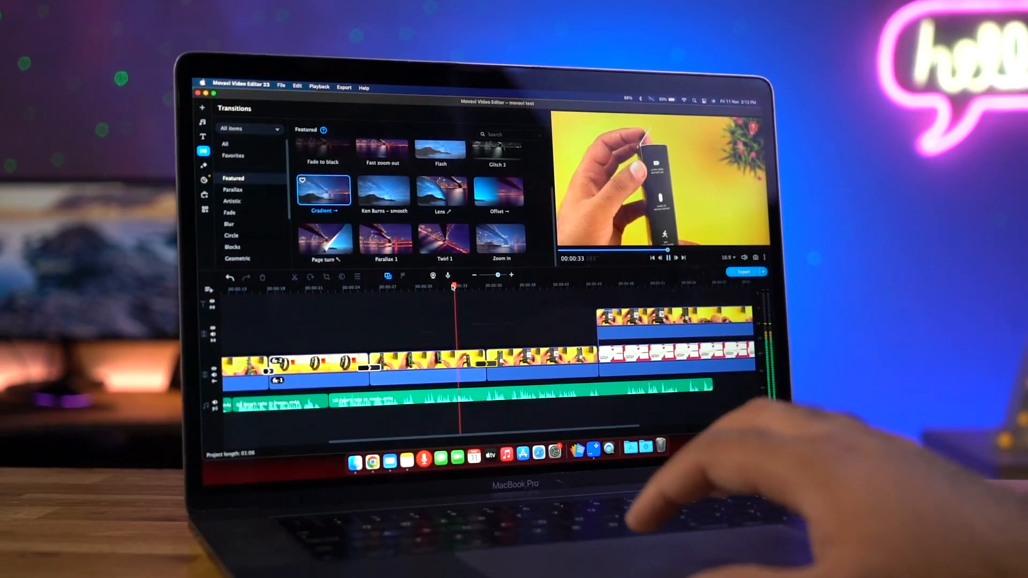
Set the Amazfit Band 7 Specifications title's text color to black (#000000) and browse the available fonts.
click(480, 327)
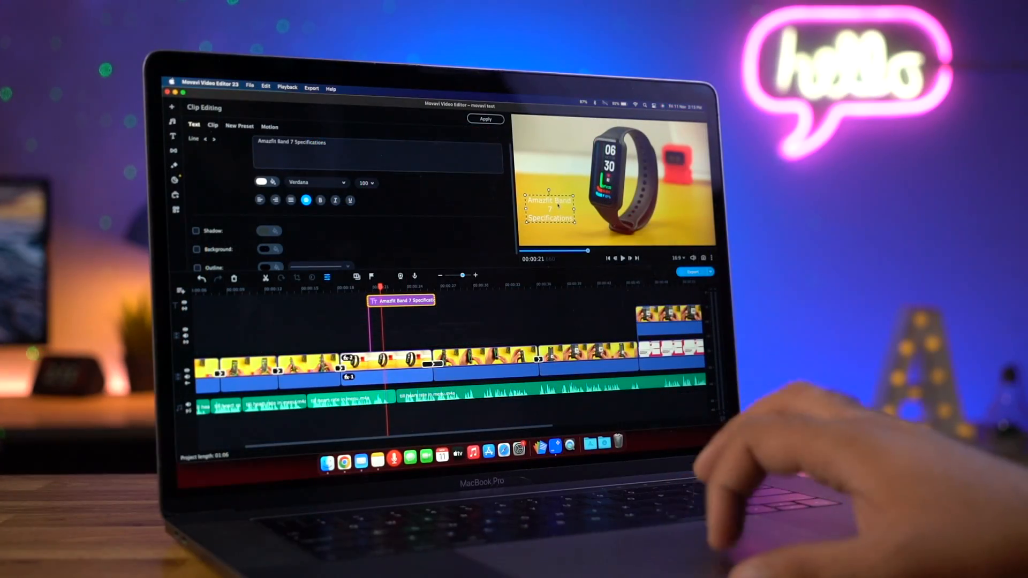
click(266, 182)
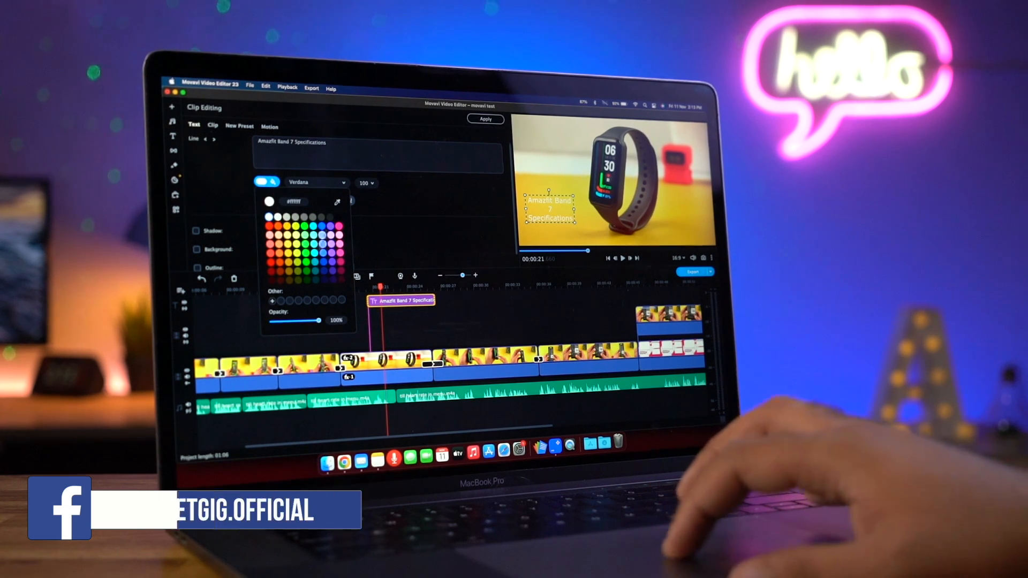
click(338, 217)
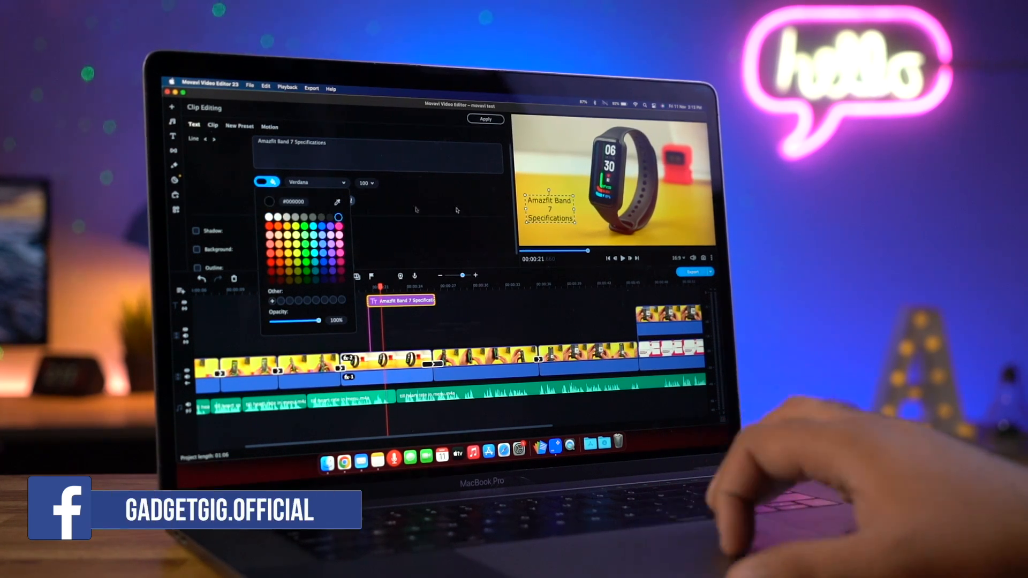
click(343, 183)
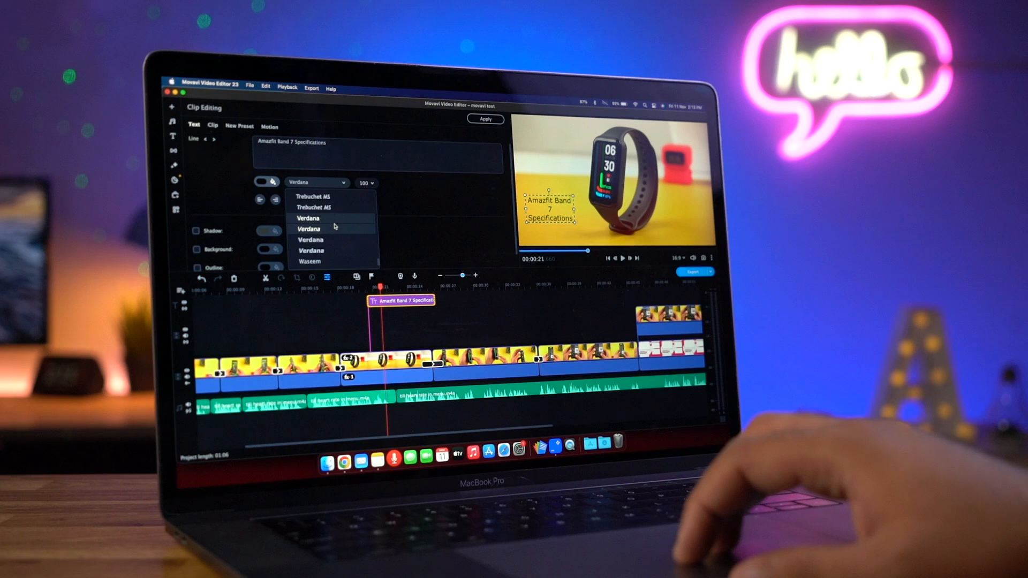
scroll(336, 227, up, 5)
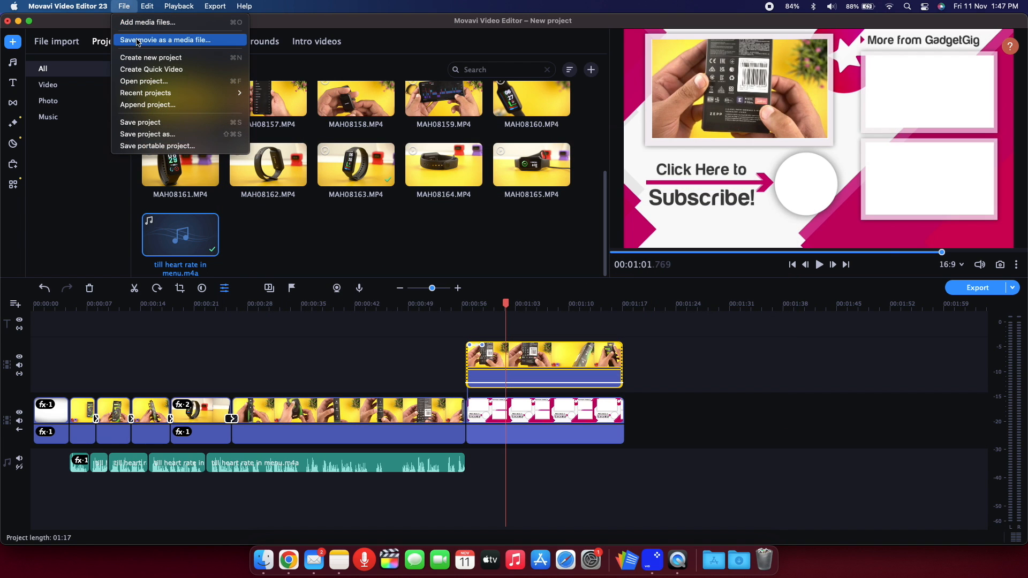
Examine the export options for video formats such as AVI, MOV and MKV, then audio, mobile devices and TVs.
click(137, 42)
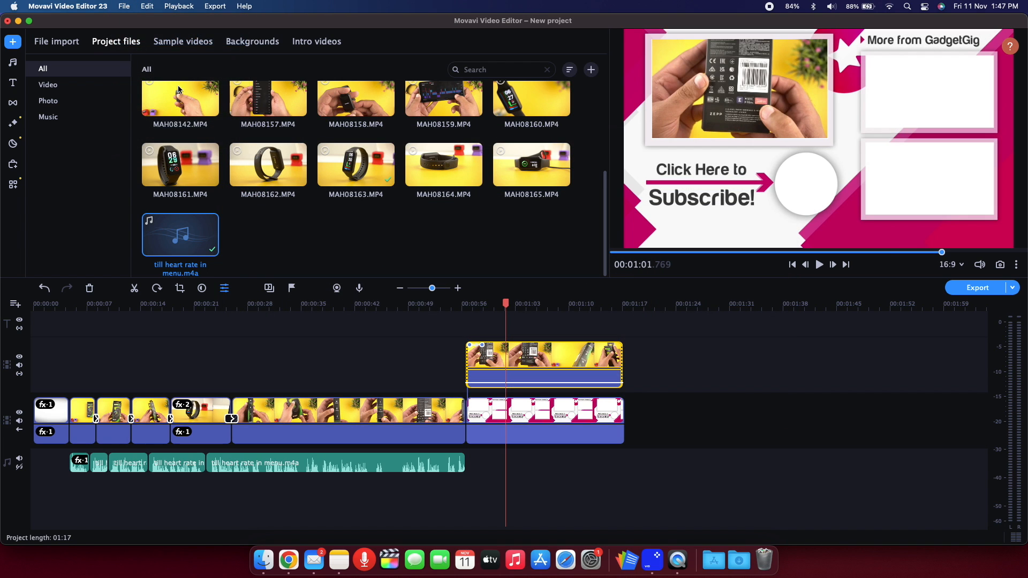
click(321, 181)
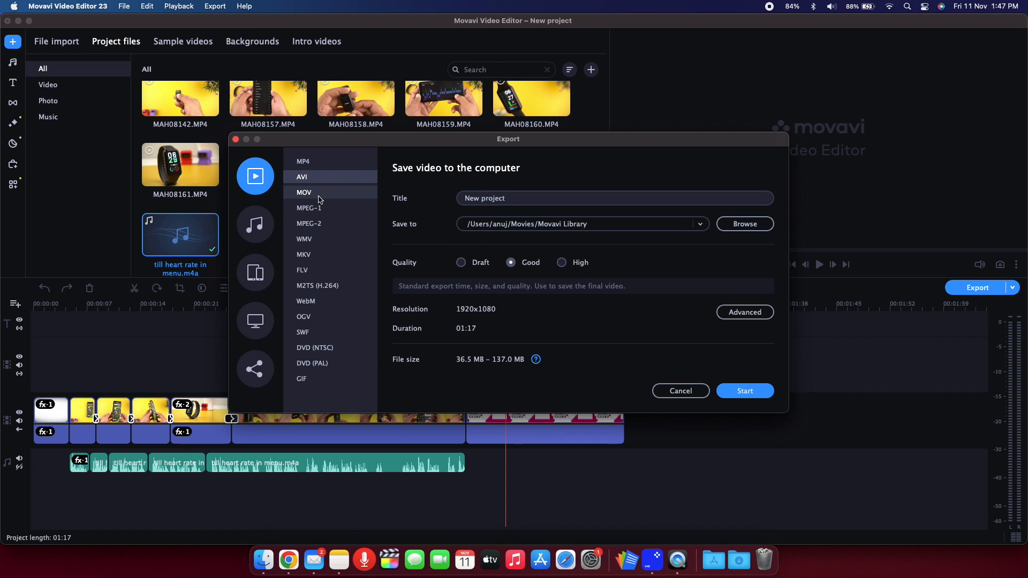
click(318, 196)
click(323, 209)
click(322, 224)
click(321, 238)
click(319, 253)
click(256, 225)
click(255, 272)
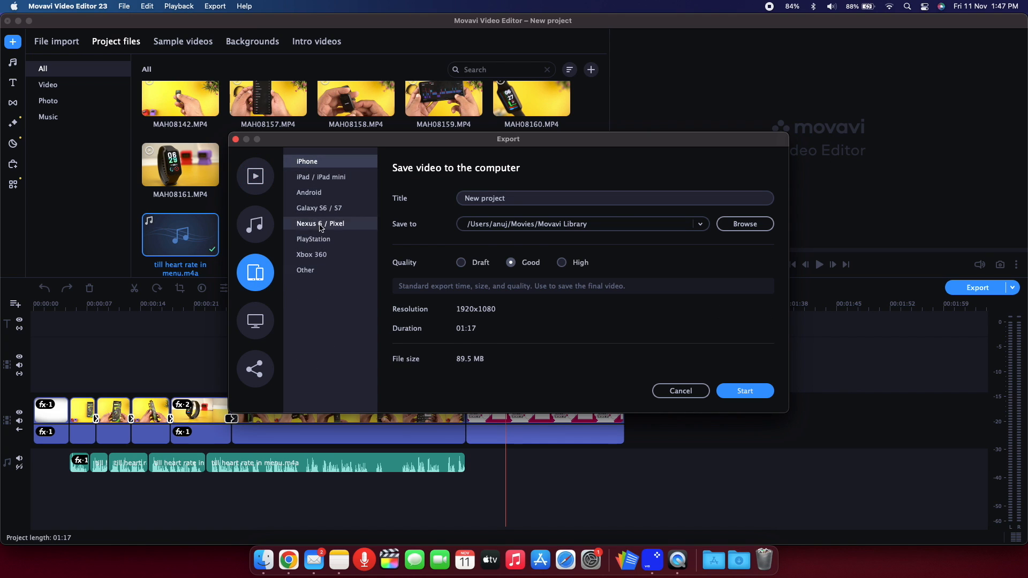
click(265, 318)
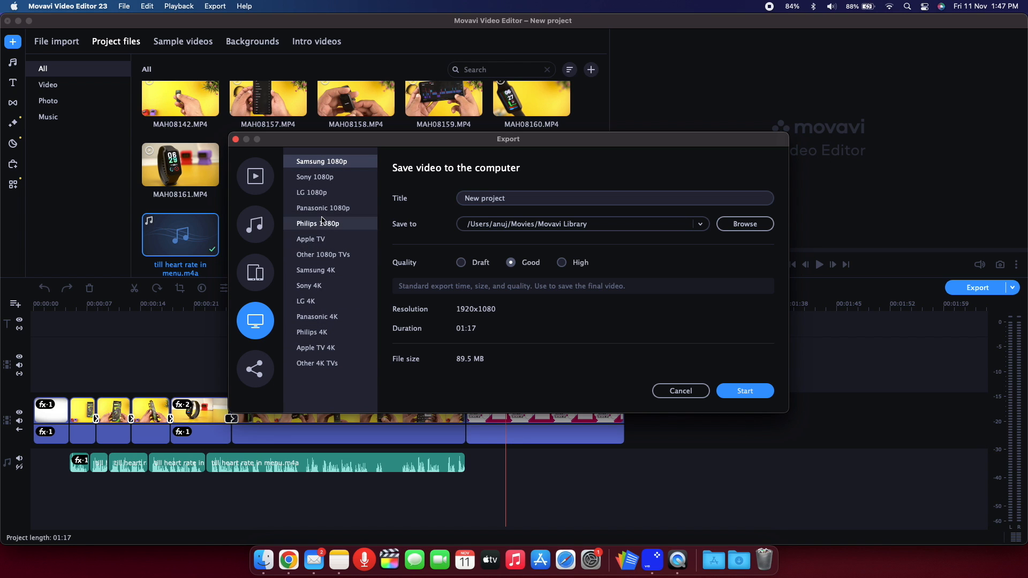
scroll(822, 212, up, 2)
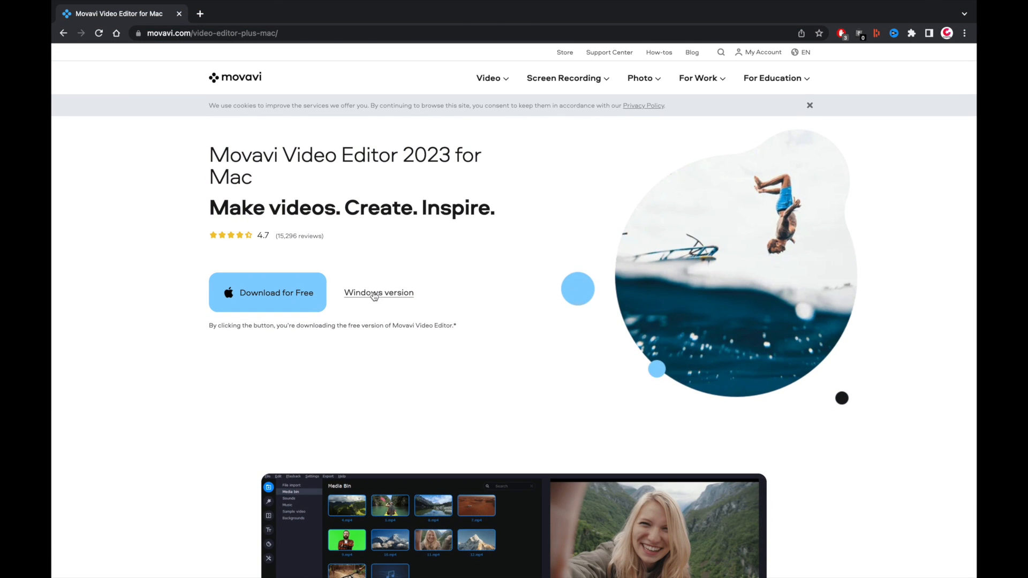
In the browser, check the Windows version page of Movavi Video Editor 2023, return to the Mac page and download the free Mac version.
click(373, 294)
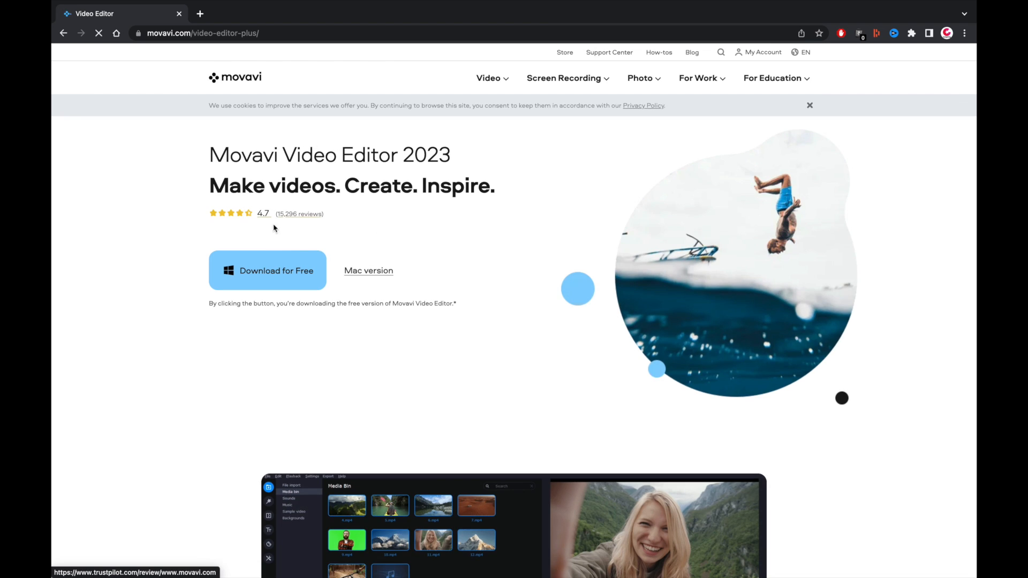
click(373, 276)
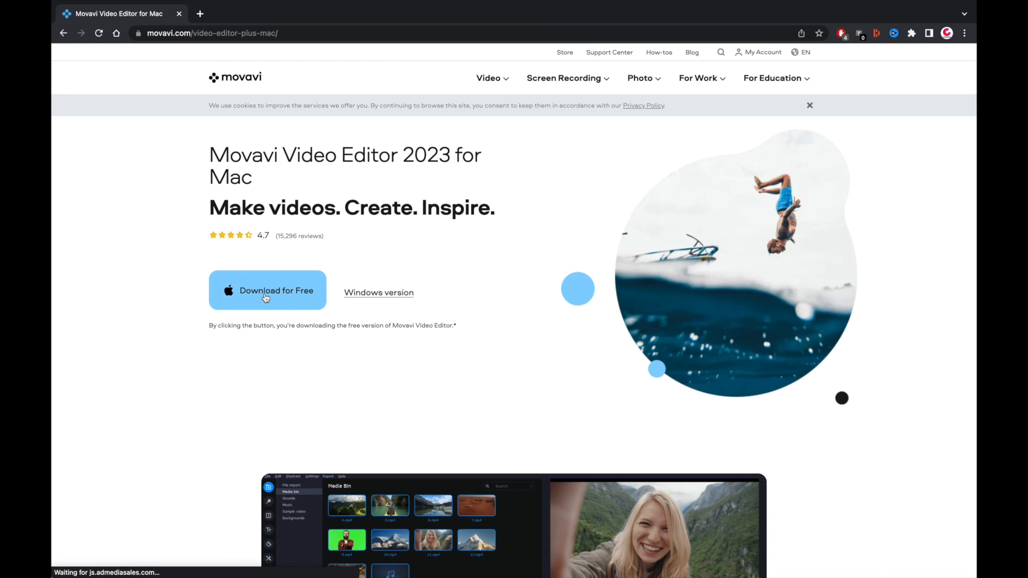
click(266, 297)
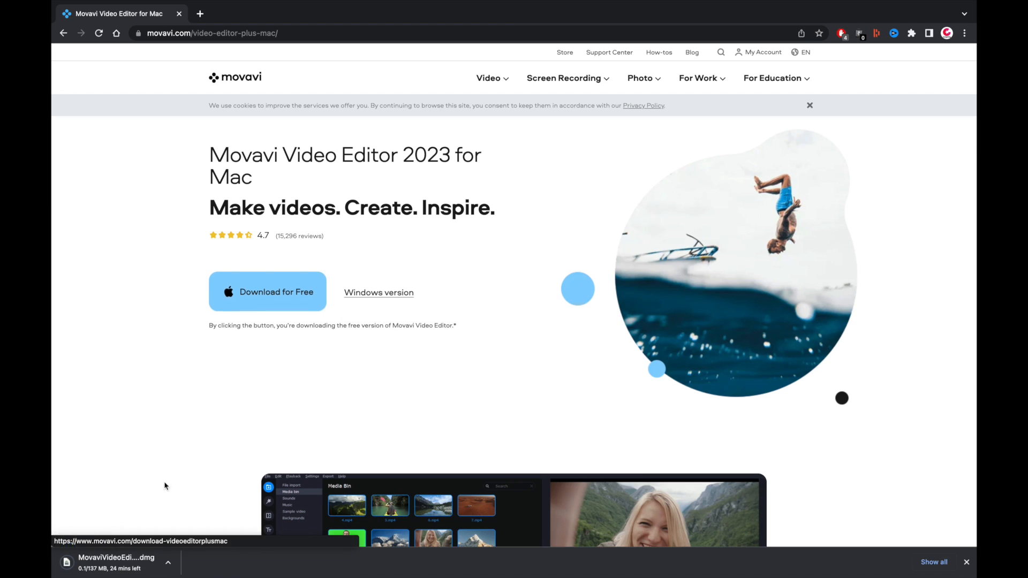